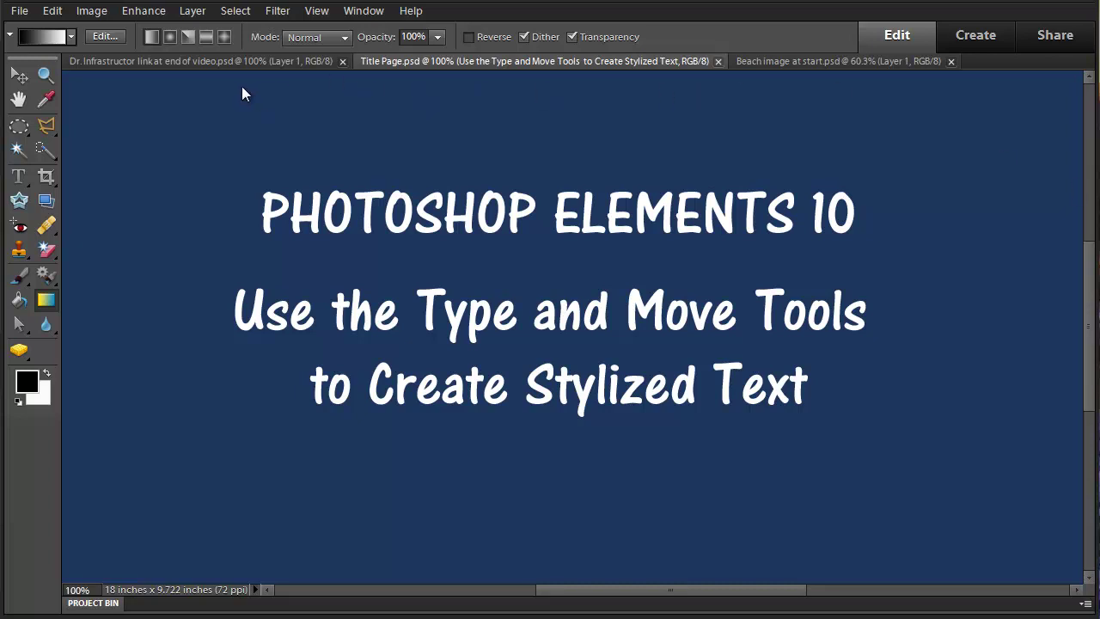
# Step: Bring the 'Beach image at start.psd' document to the front
pyautogui.click(764, 62)
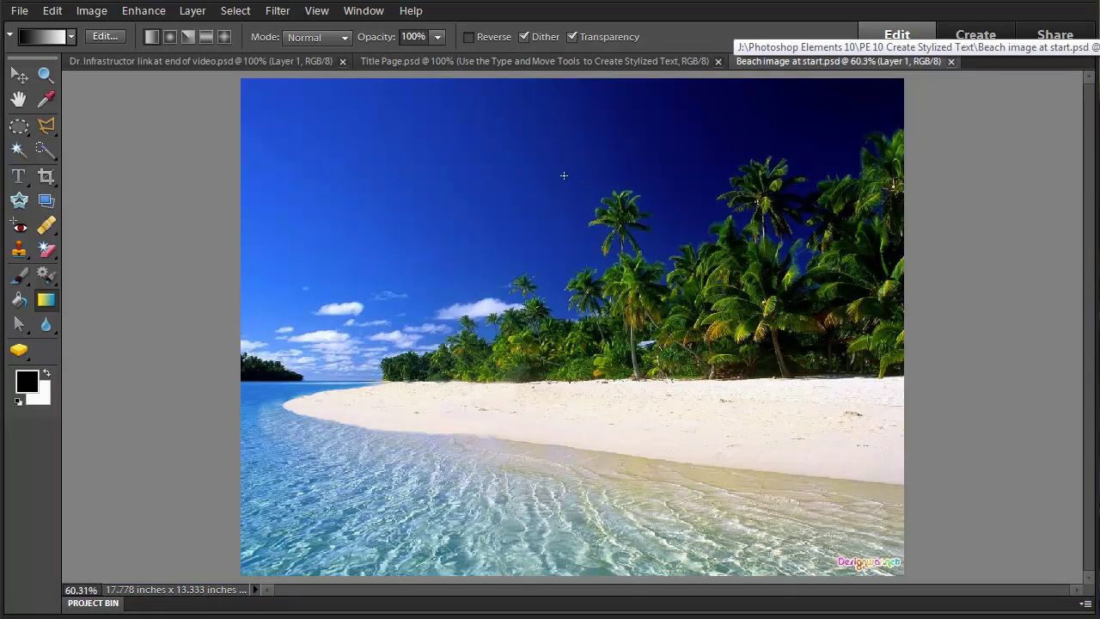
# Step: Show the Layers panel and type black 72 pt AR Cena 'ARUBA' text on the sand
pyautogui.click(364, 10)
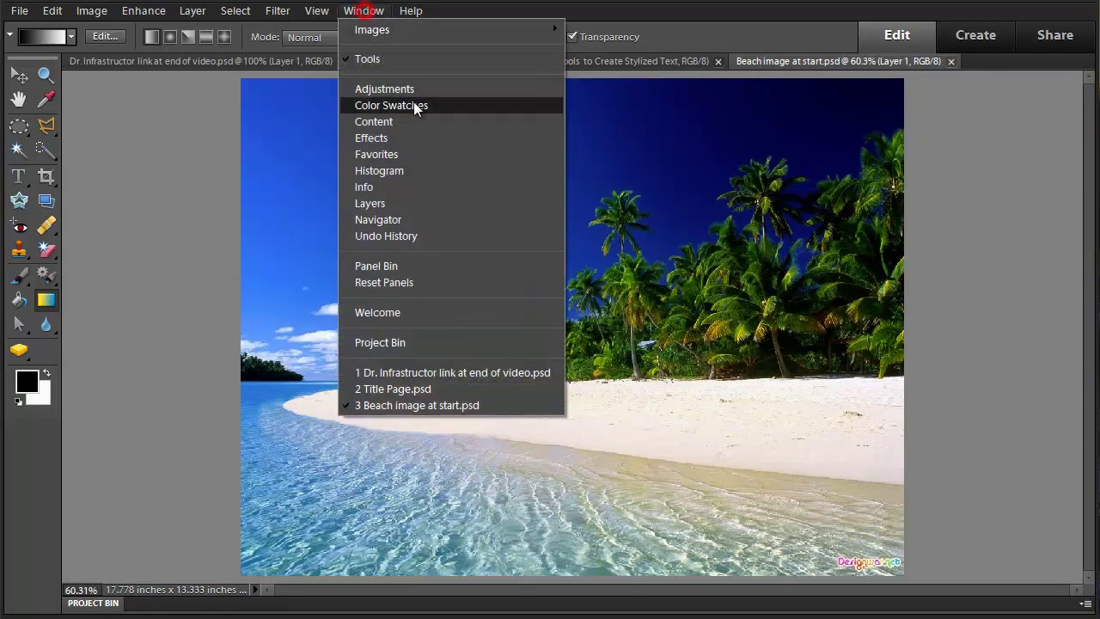
pyautogui.click(408, 265)
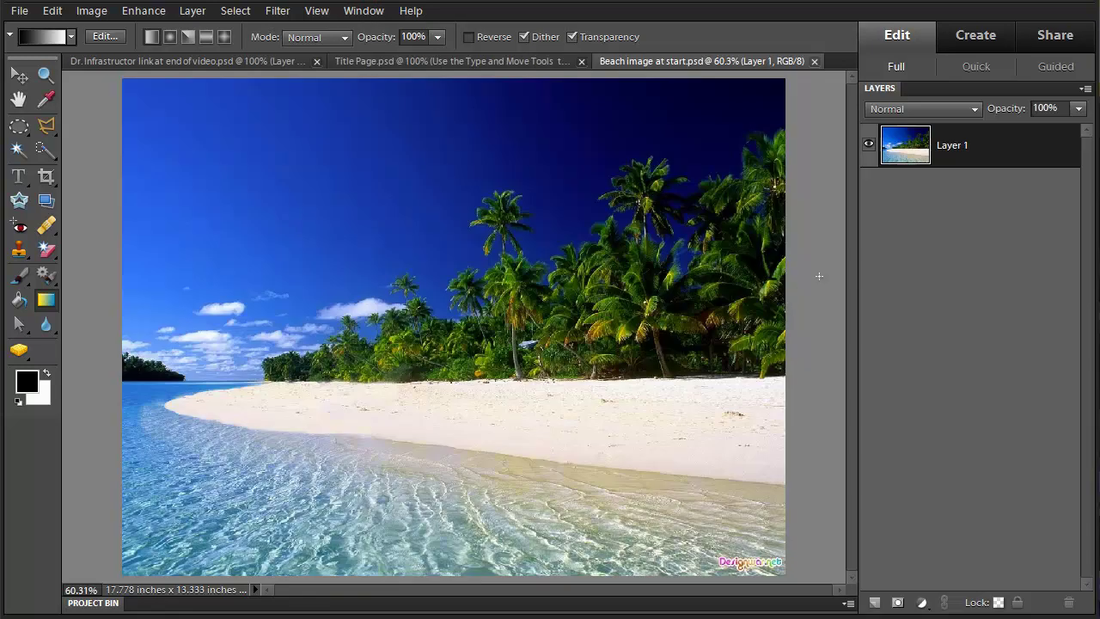
pyautogui.click(18, 178)
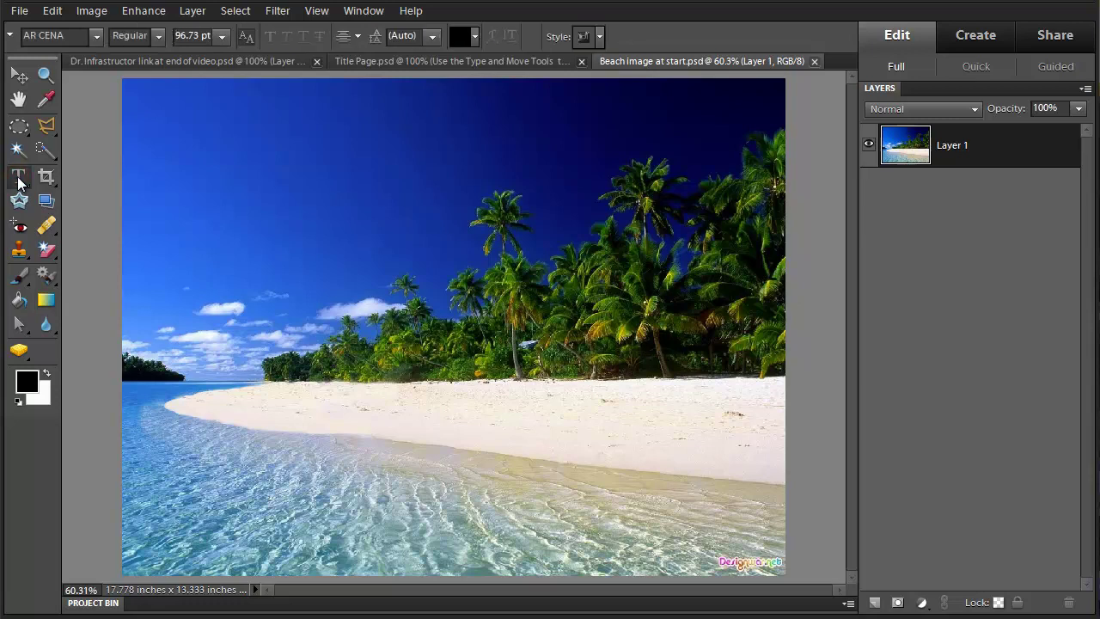
pyautogui.click(18, 178)
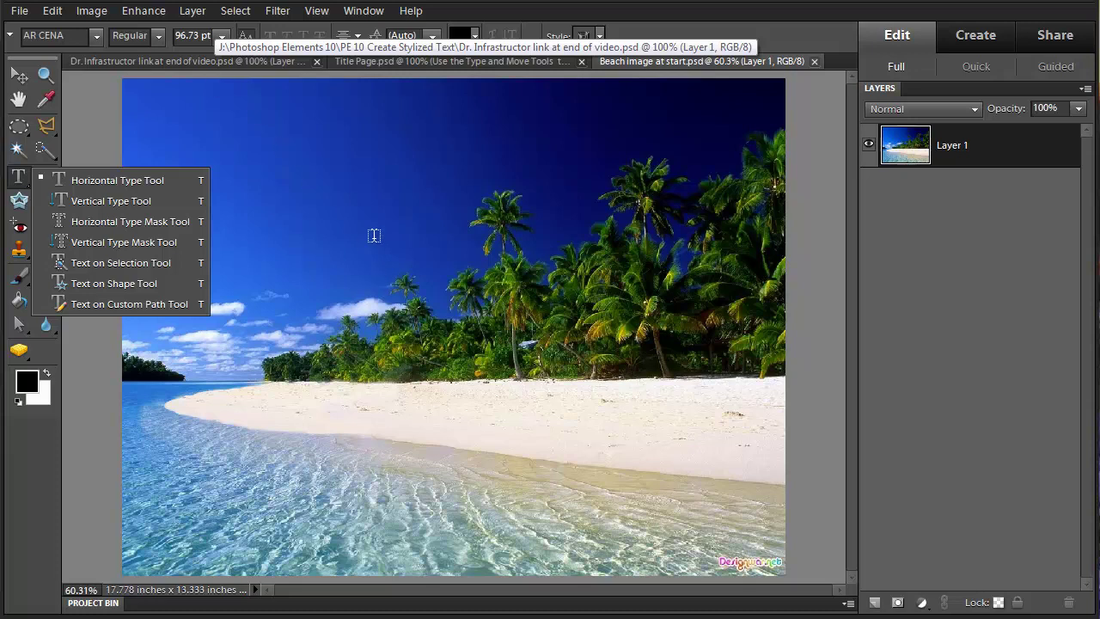
pyautogui.click(406, 410)
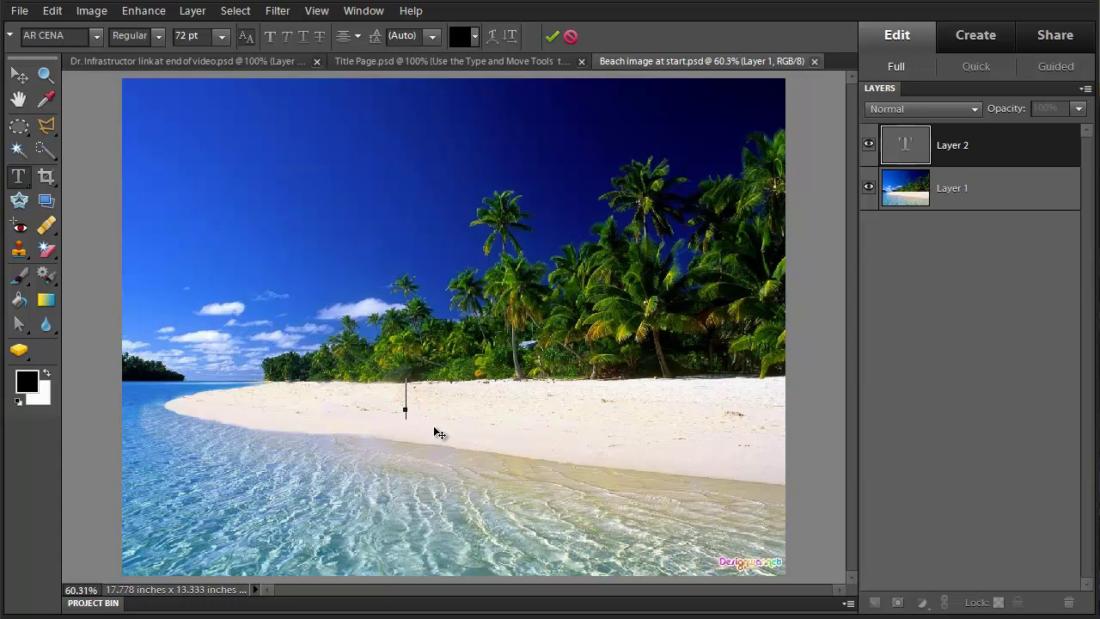
pyautogui.write('ARUBA')
pyautogui.hotkey('ctrl', 'Return')
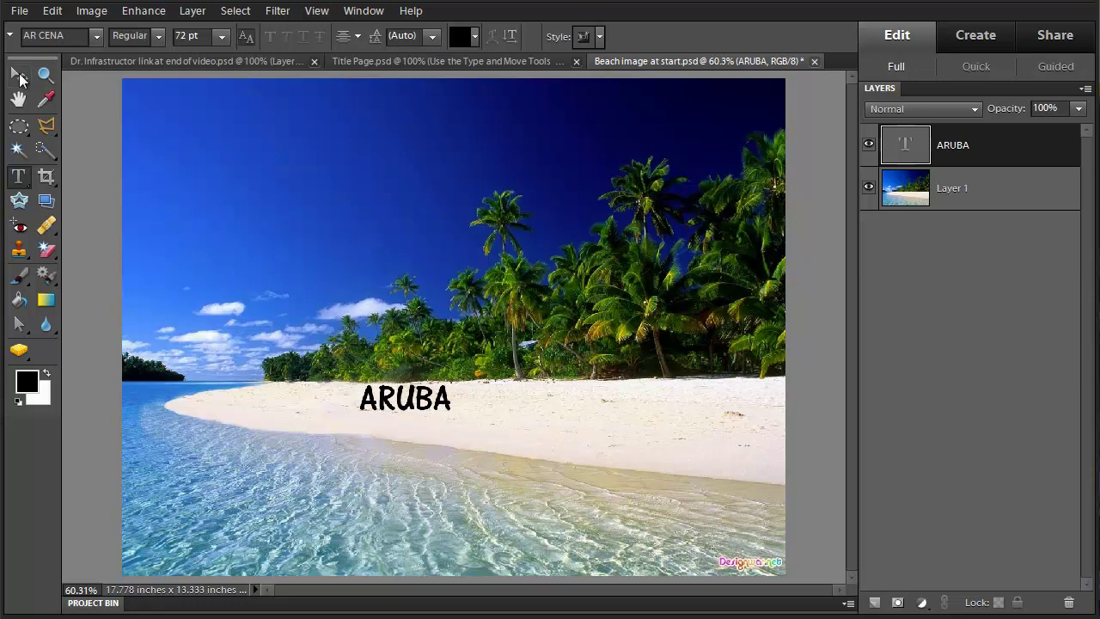
# Step: Stretch ARUBA about three times wider and taller, to 88.78 pt
pyautogui.click(21, 79)
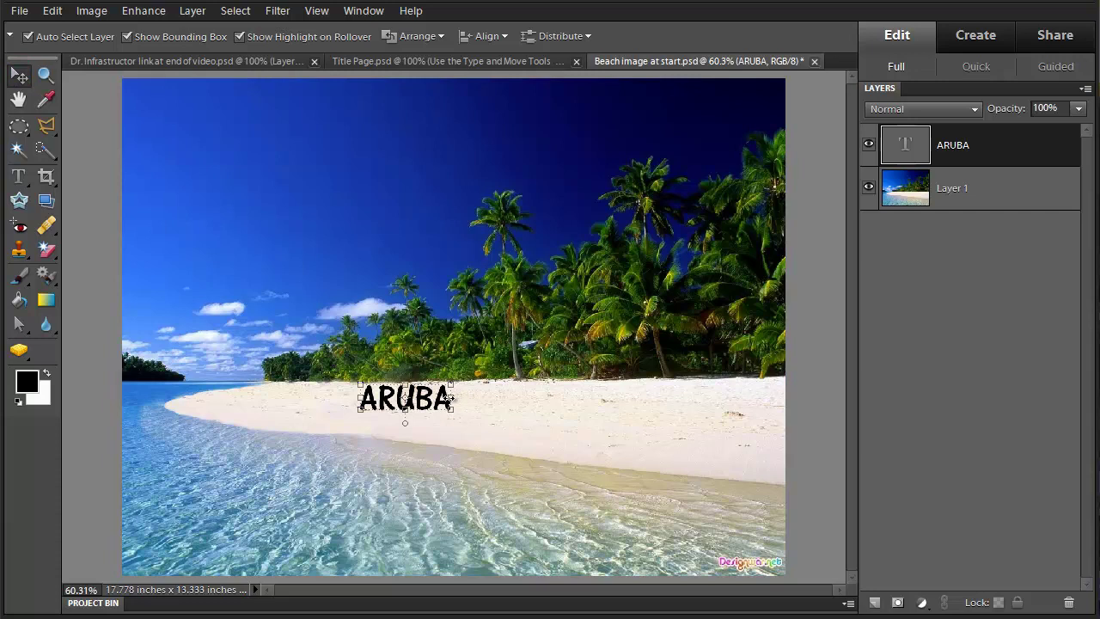
pyautogui.moveTo(449, 398); pyautogui.dragTo(636, 433)
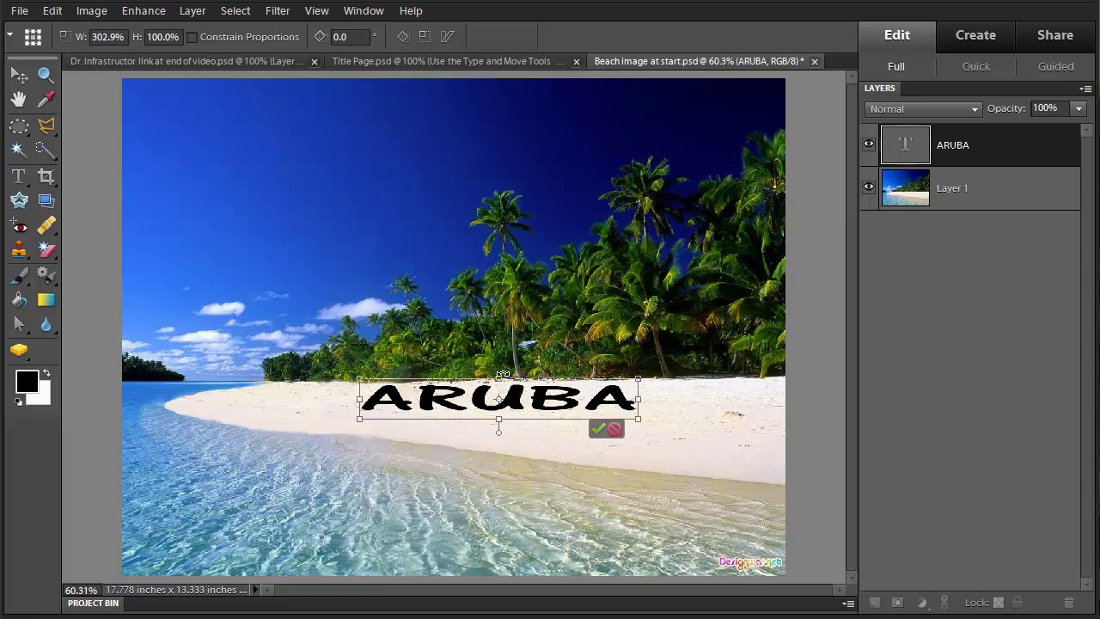
pyautogui.moveTo(499, 378); pyautogui.dragTo(524, 411)
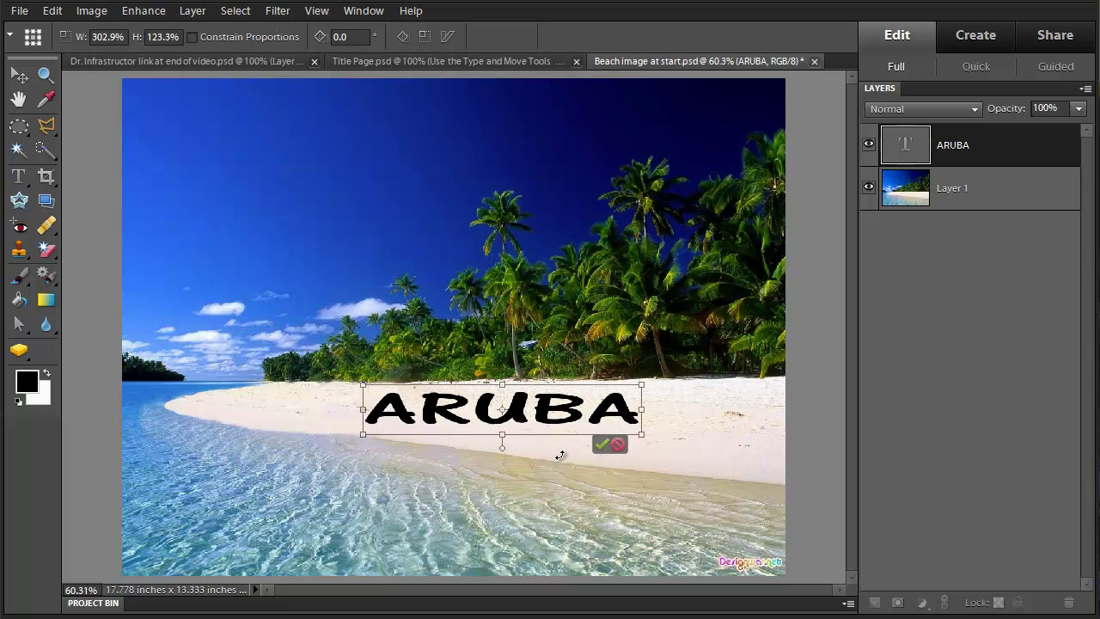
pyautogui.click(603, 442)
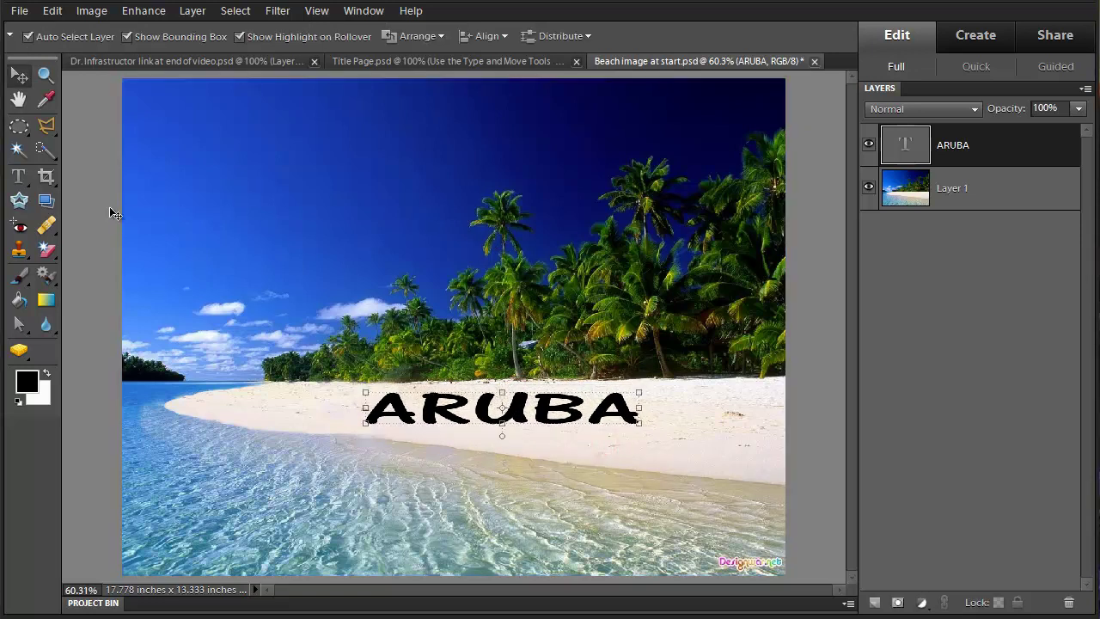
pyautogui.click(19, 177)
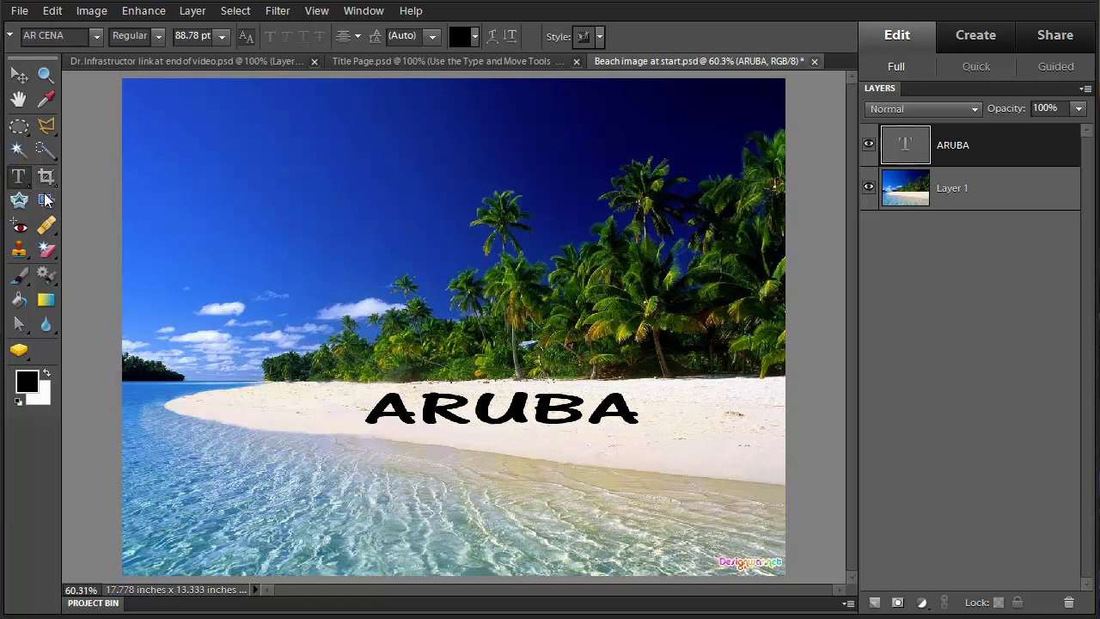
# Step: Warp ARUBA with the Rise style: bend -22, horizontal +30, vertical +8
pyautogui.click(372, 406)
pyautogui.moveTo(400, 403); pyautogui.dragTo(620, 407)
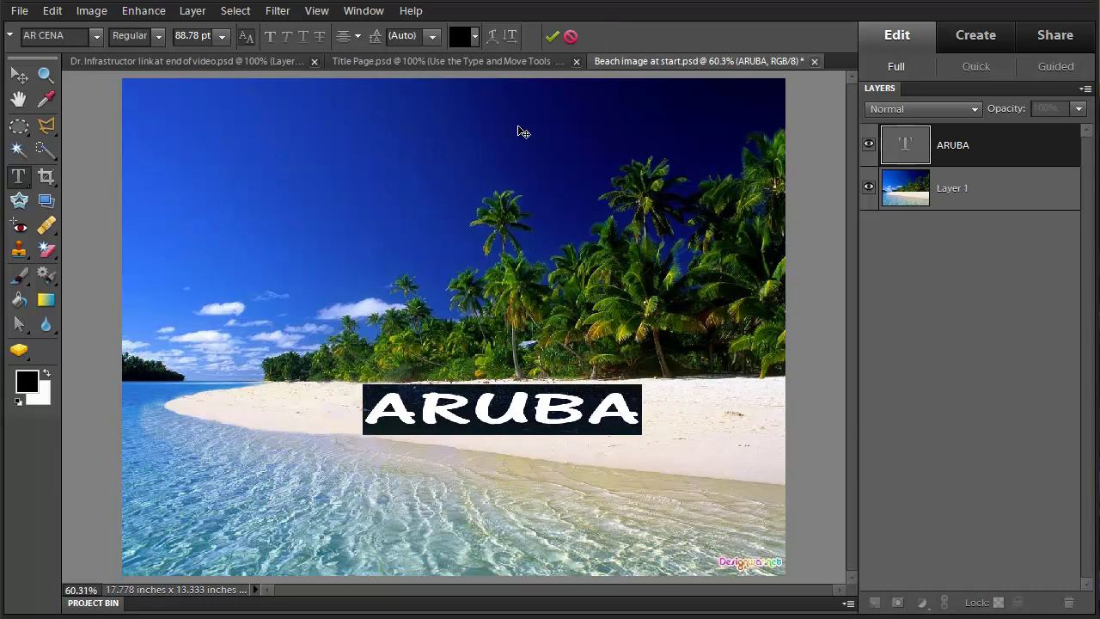
pyautogui.click(492, 34)
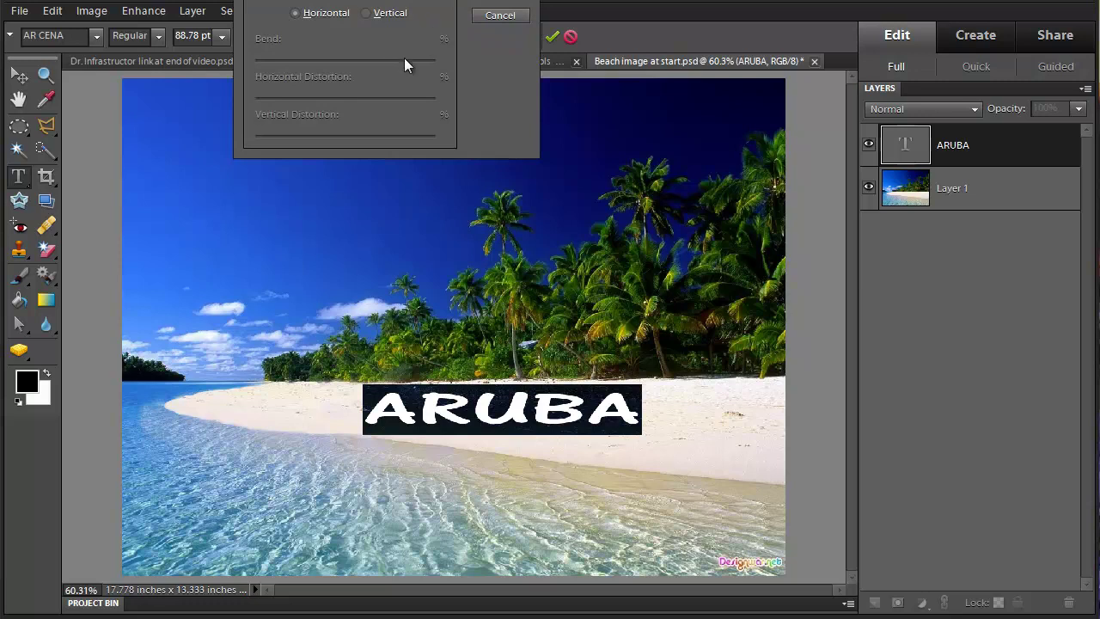
pyautogui.click(343, 2)
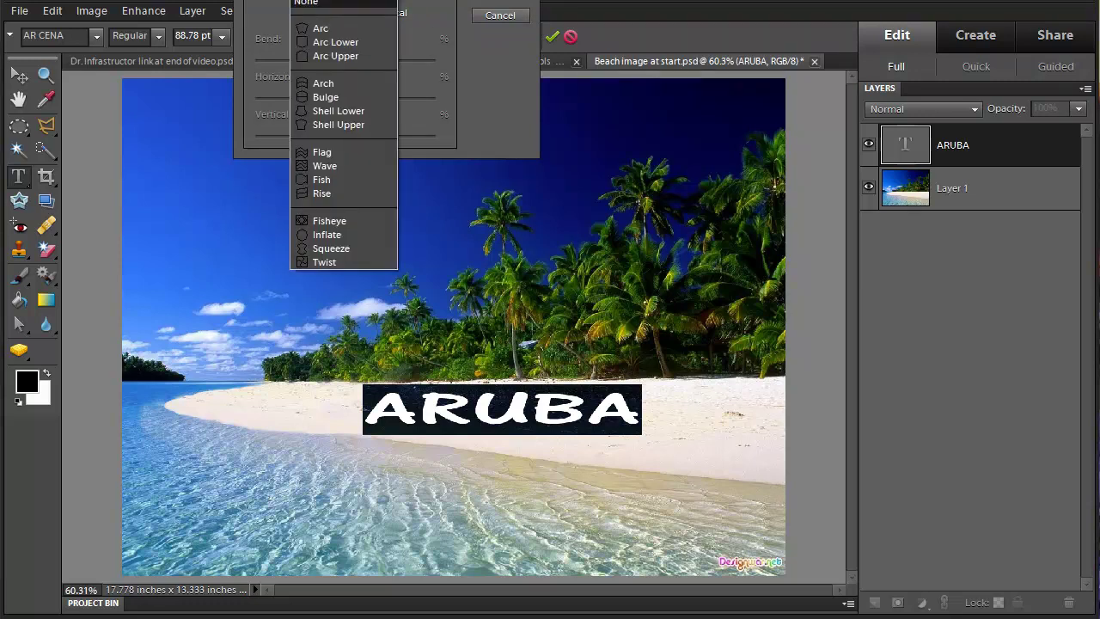
pyautogui.click(327, 194)
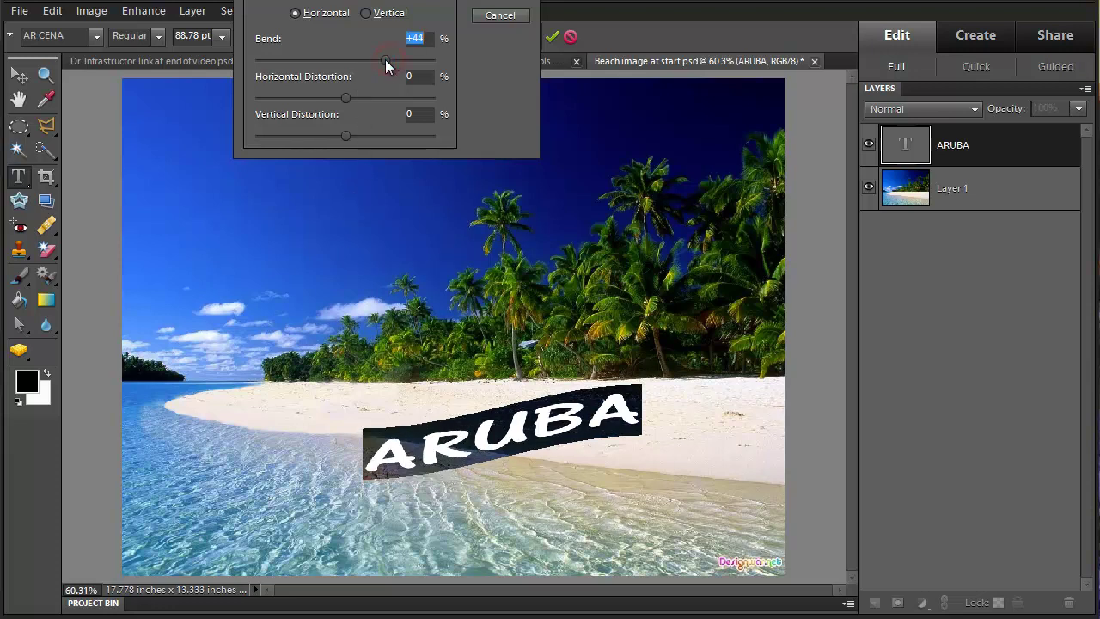
pyautogui.moveTo(389, 60); pyautogui.dragTo(326, 57)
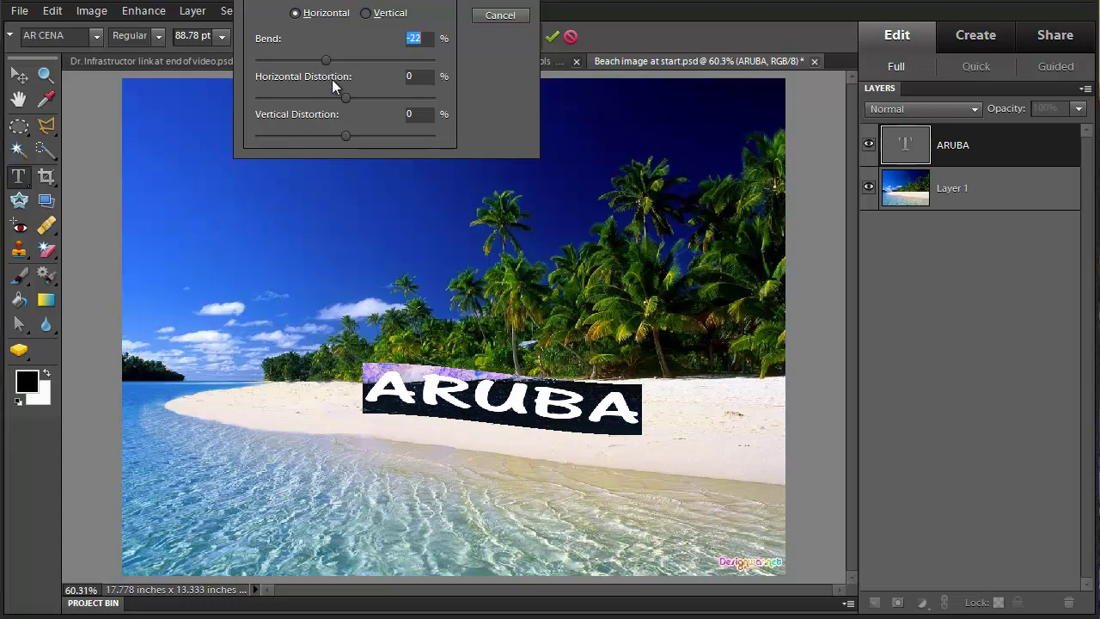
pyautogui.moveTo(345, 97)
pyautogui.mouseDown()
pyautogui.moveTo(374, 103)
pyautogui.moveTo(342, 133)
pyautogui.moveTo(352, 134)
pyautogui.mouseUp()
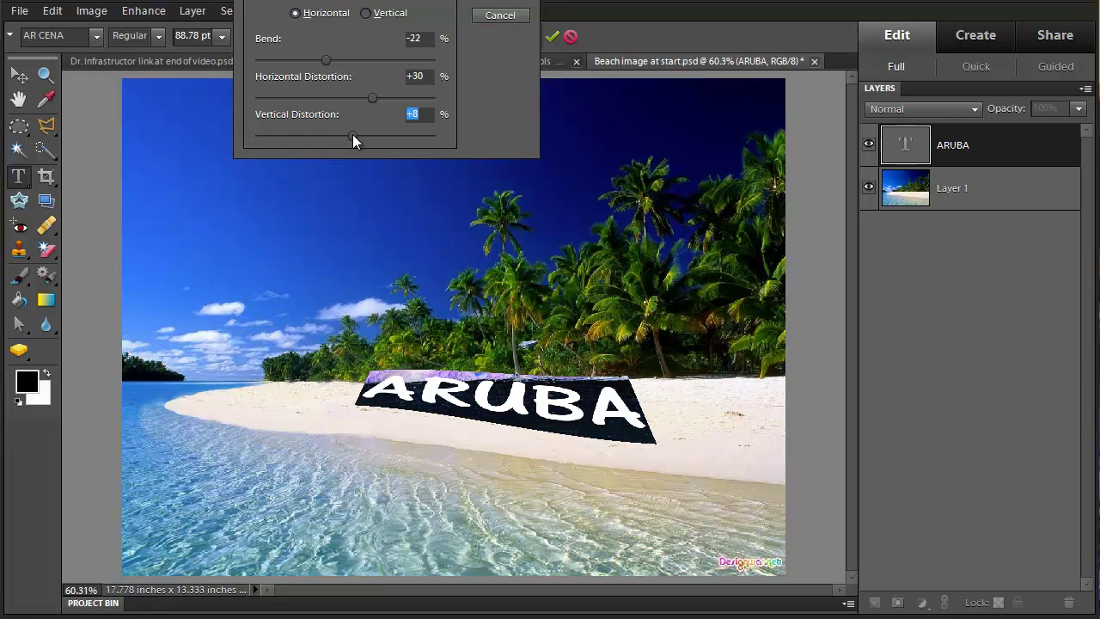
pyautogui.press('Return')
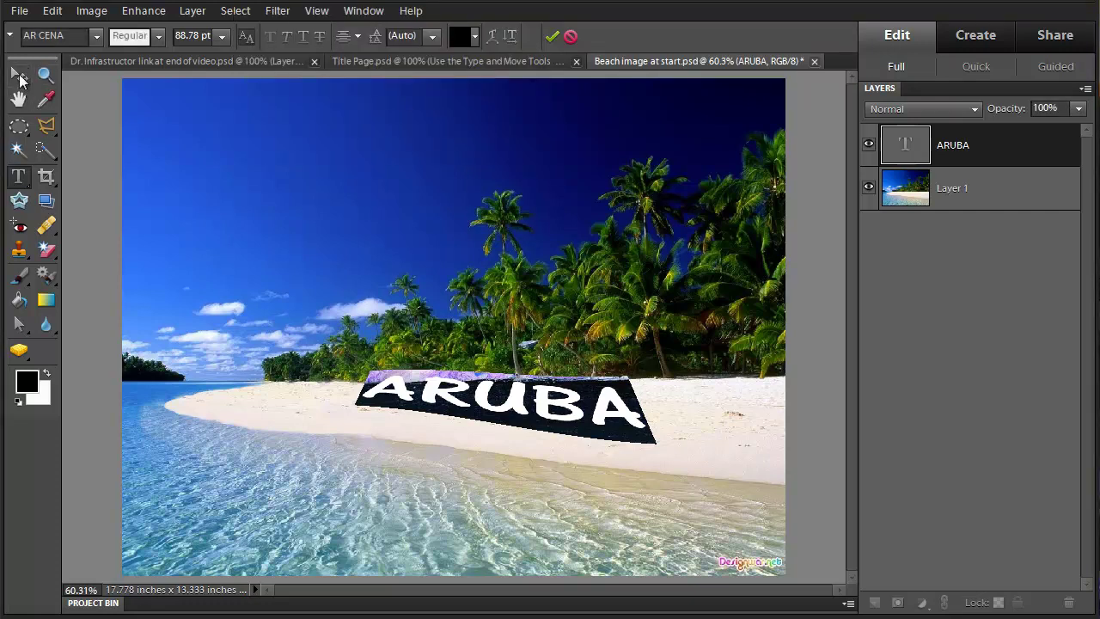
# Step: Move the ARUBA text slightly lower on the sand
pyautogui.click(26, 75)
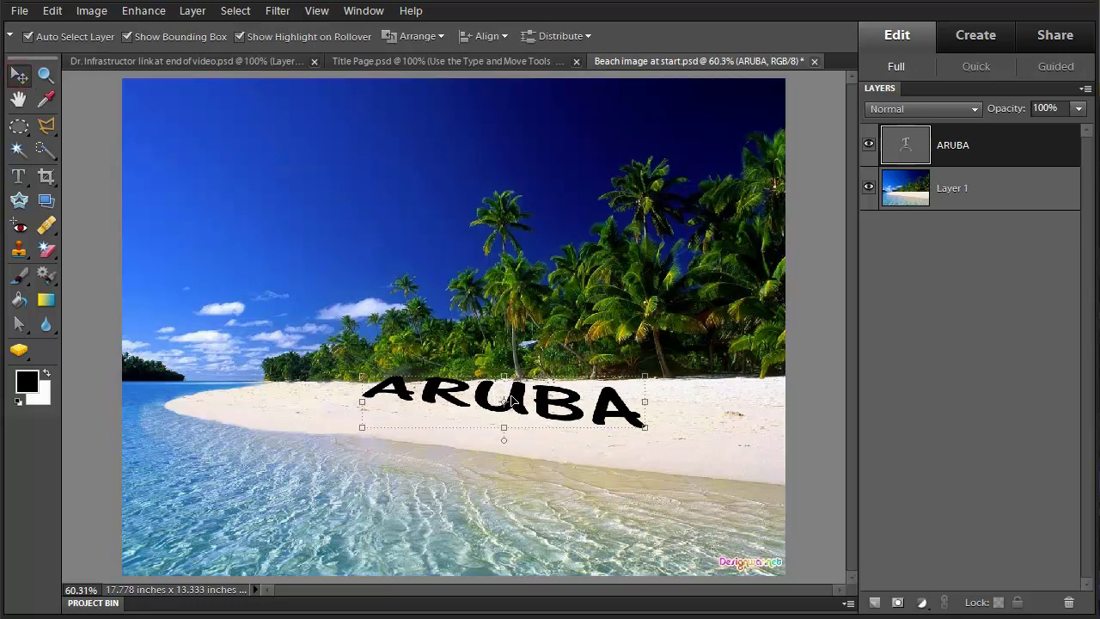
pyautogui.moveTo(504, 400); pyautogui.dragTo(517, 418)
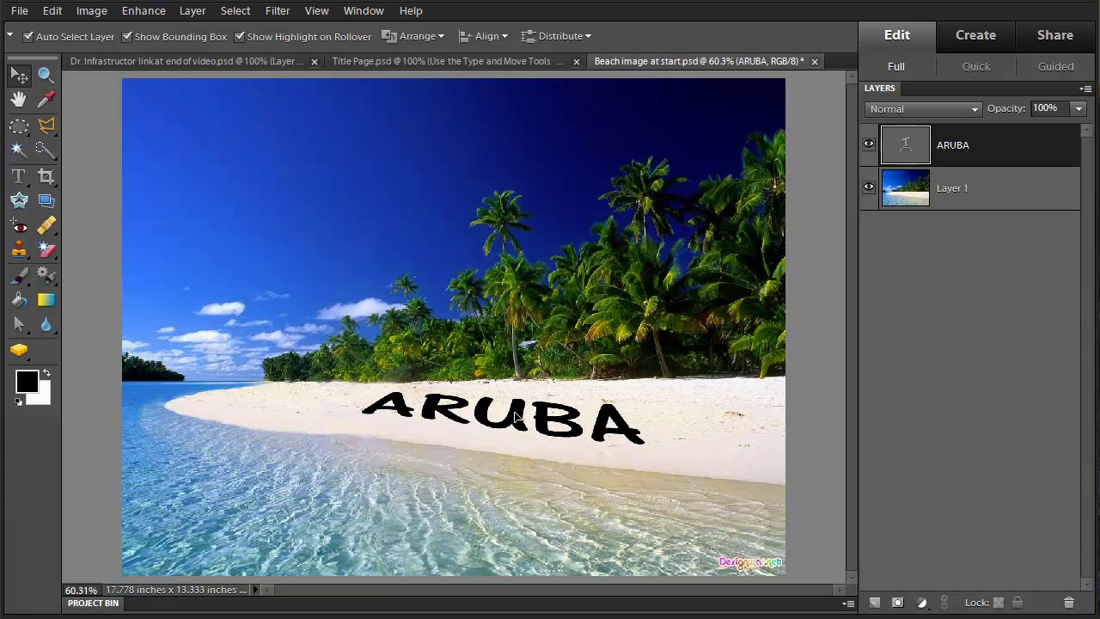
pyautogui.click(516, 417)
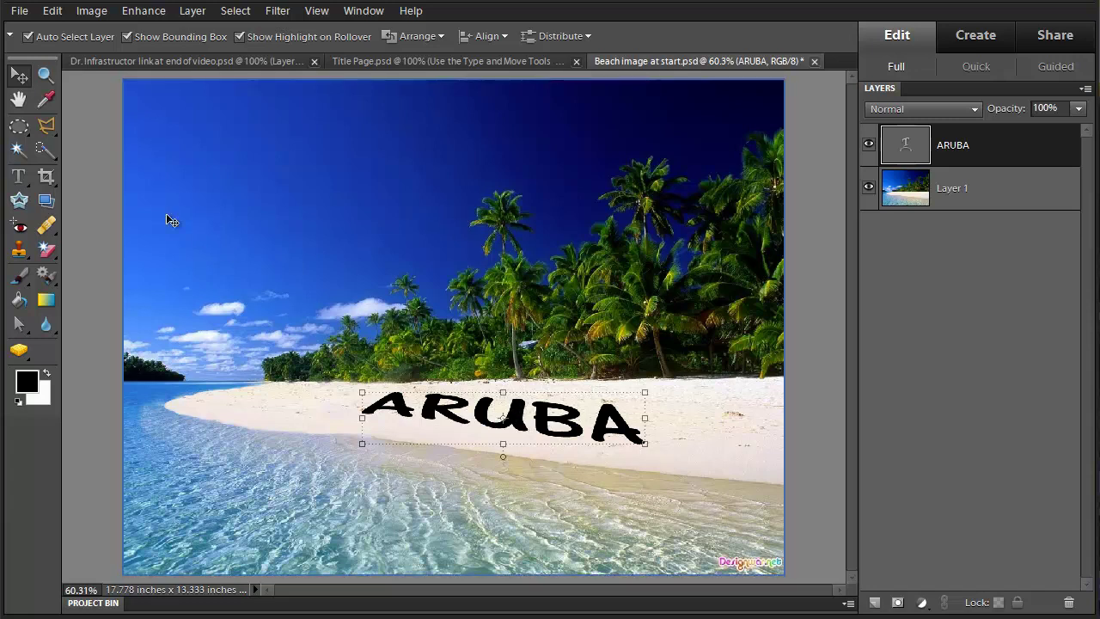
# Step: Increase the ARUBA warp's horizontal distortion to +44%, keeping bend -22 and vertical +8
pyautogui.click(19, 177)
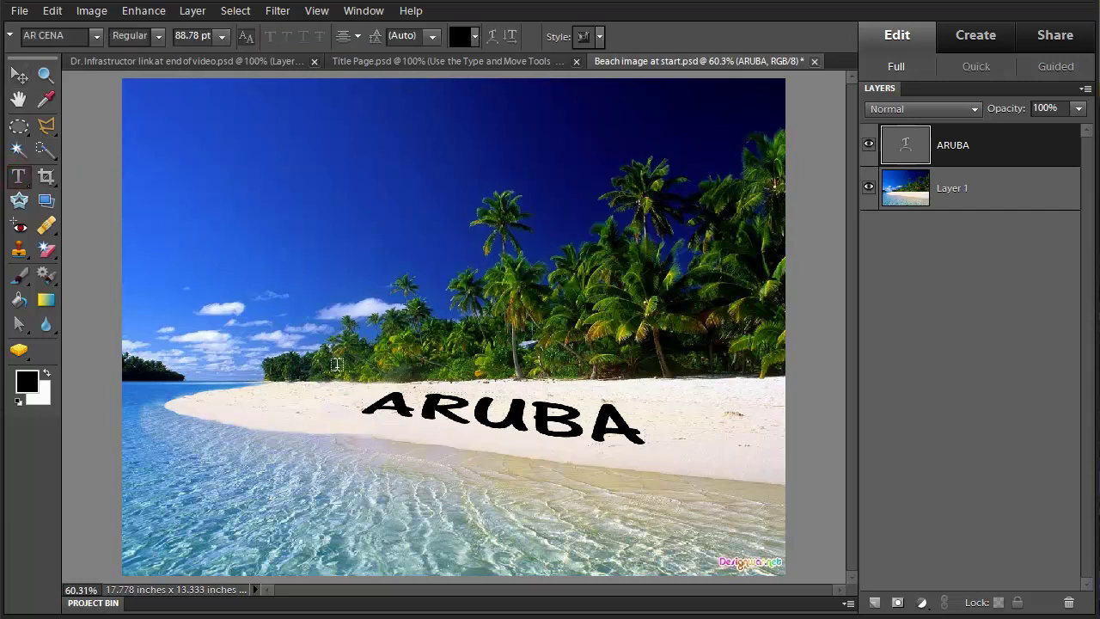
pyautogui.moveTo(359, 399); pyautogui.dragTo(647, 421)
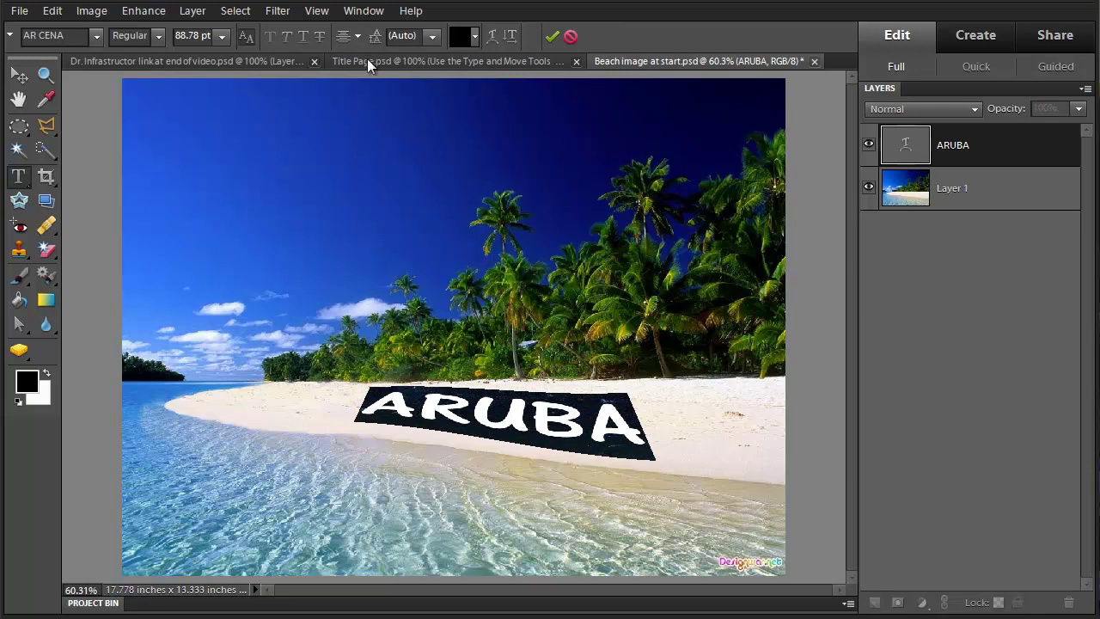
pyautogui.click(492, 38)
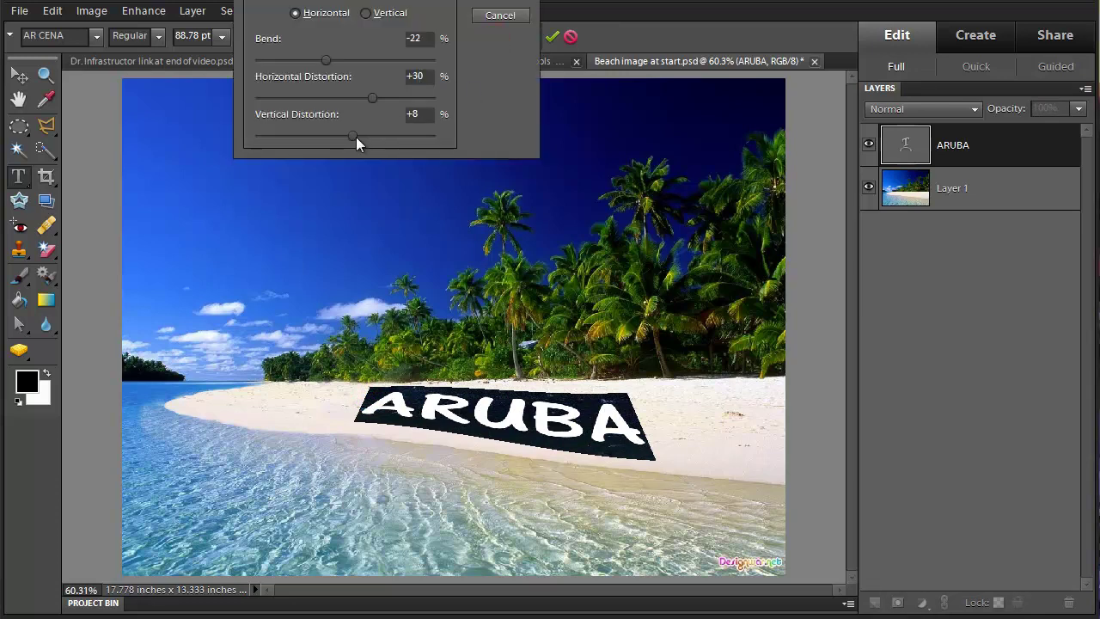
pyautogui.click(371, 98)
pyautogui.moveTo(370, 97); pyautogui.dragTo(380, 97)
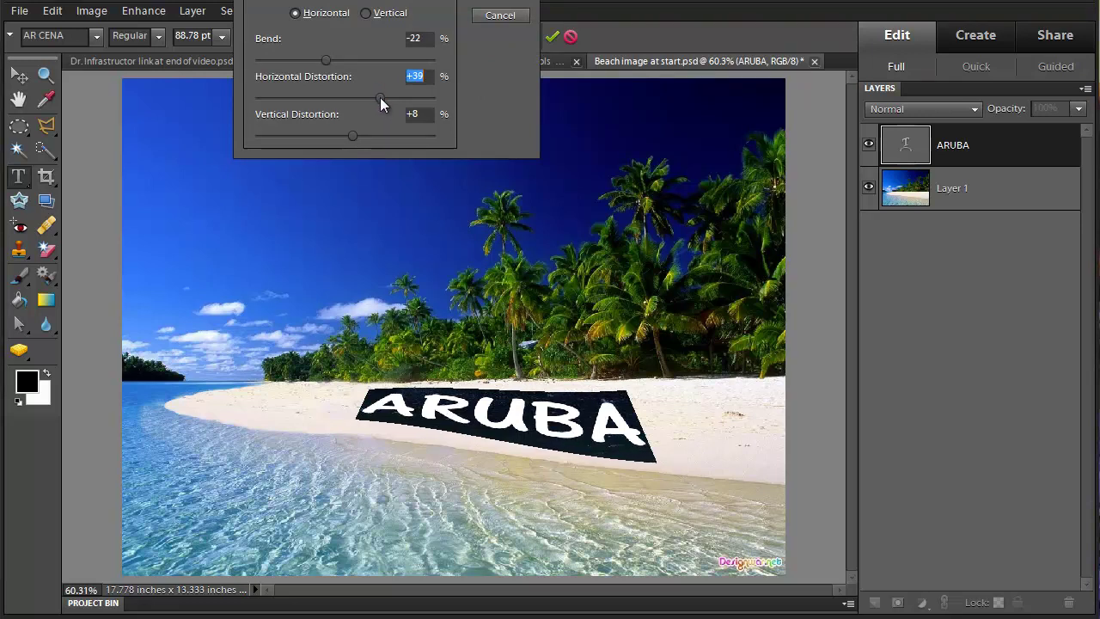
pyautogui.moveTo(380, 97); pyautogui.dragTo(385, 103)
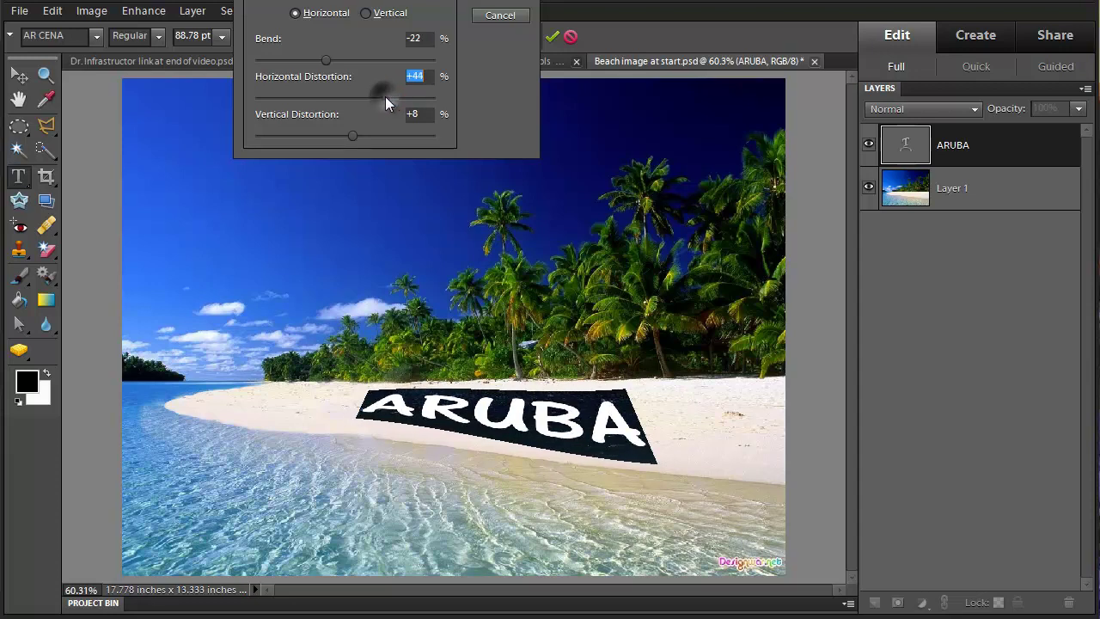
pyautogui.click(505, 1)
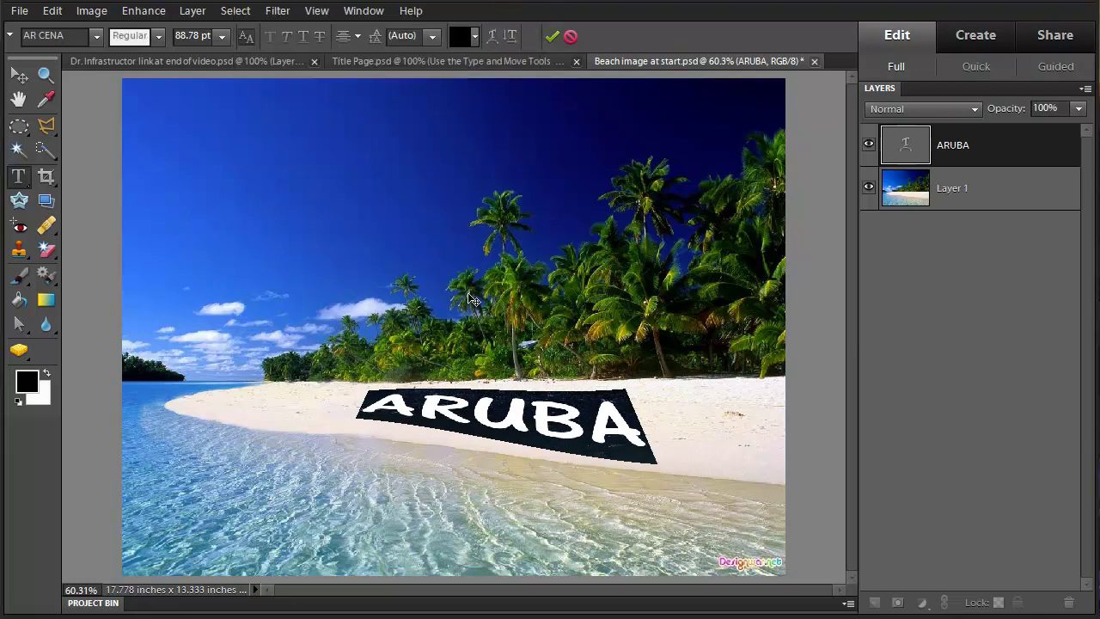
# Step: Add an empty Layer 2 above ARUBA and make the gradient's starting stop bright orange
pyautogui.click(662, 394)
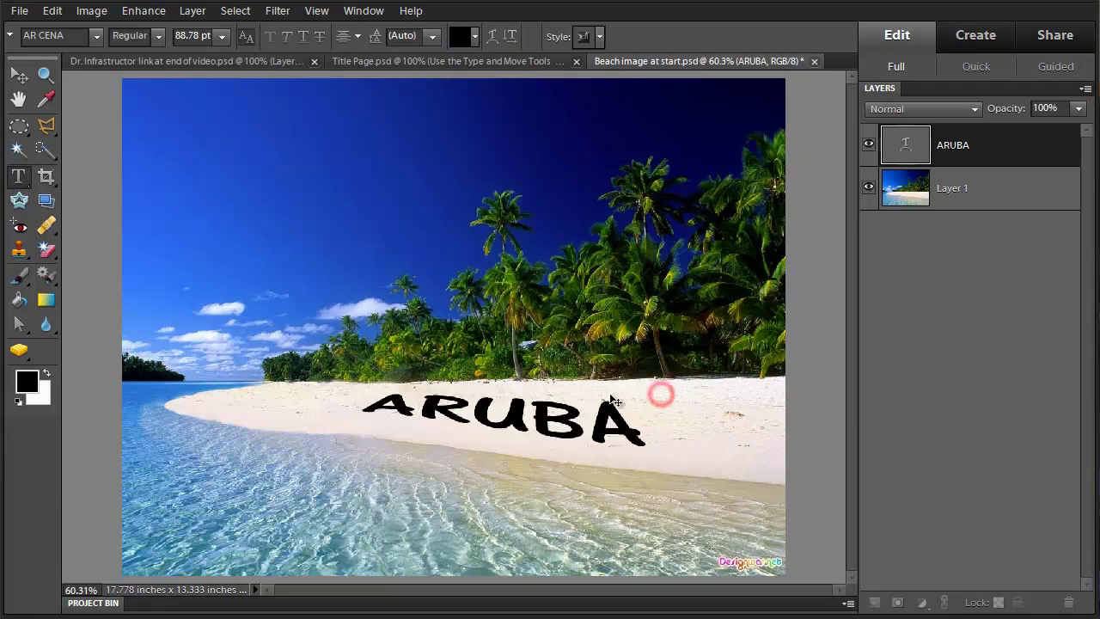
pyautogui.click(873, 605)
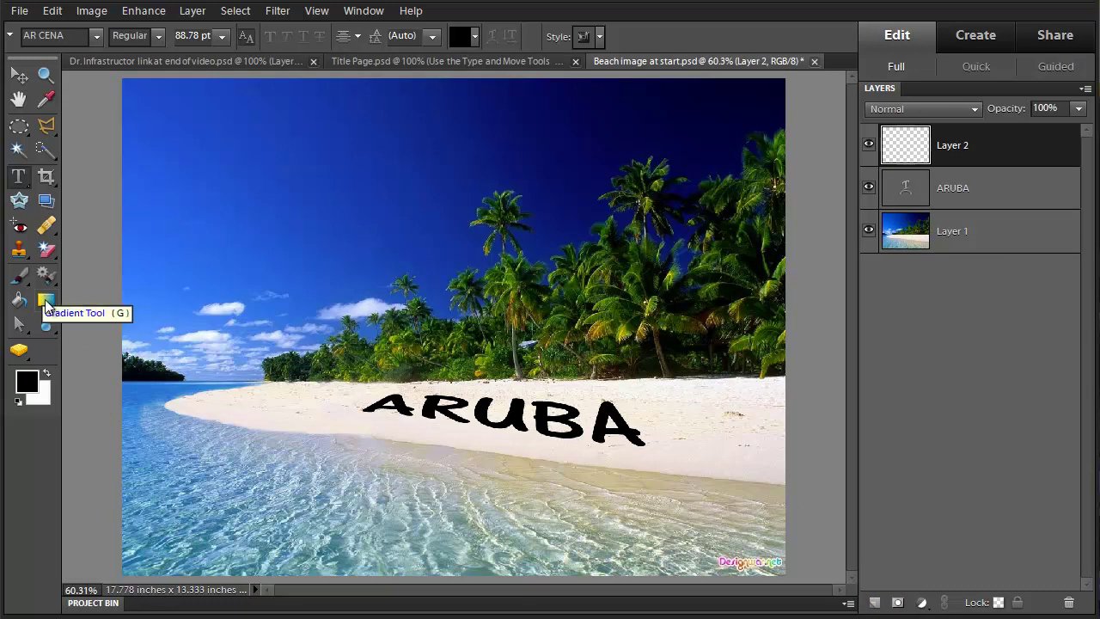
pyautogui.click(45, 301)
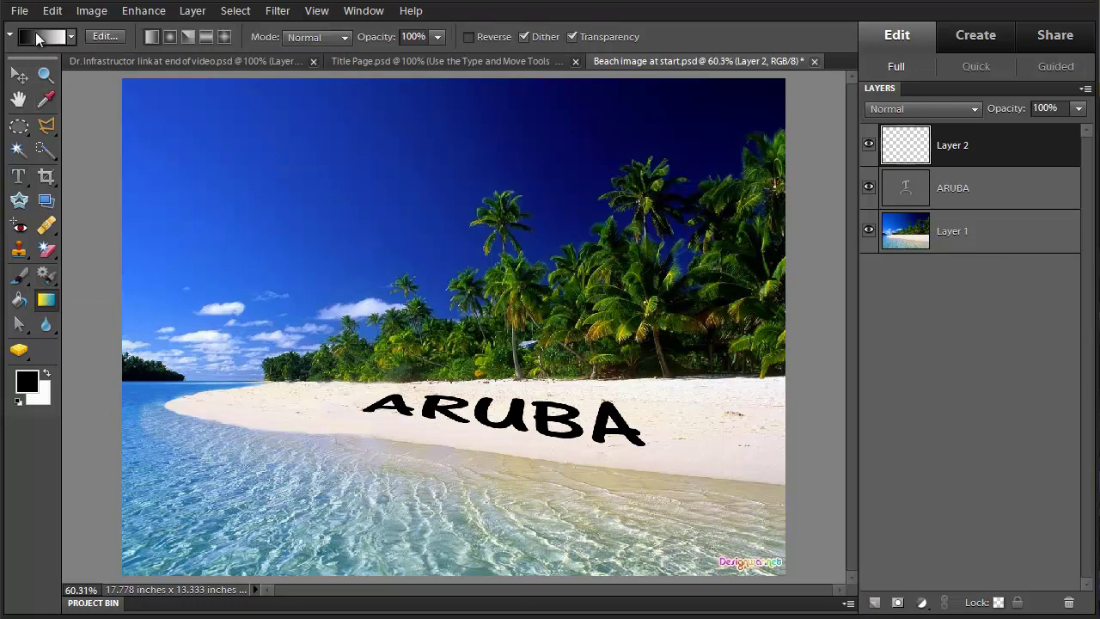
pyautogui.click(37, 32)
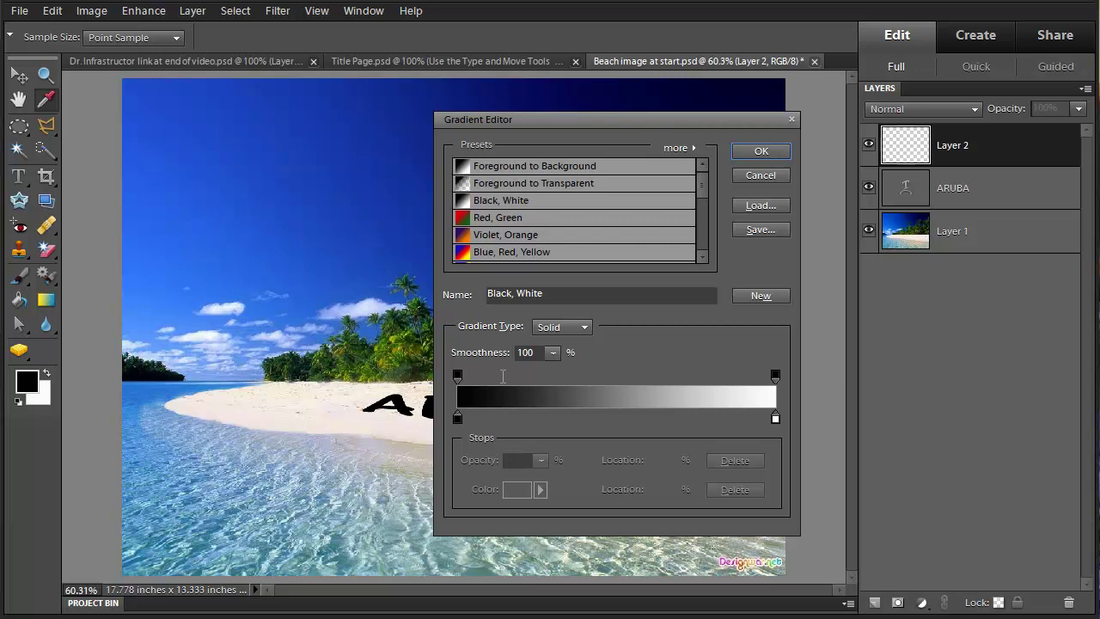
pyautogui.doubleClick(459, 419)
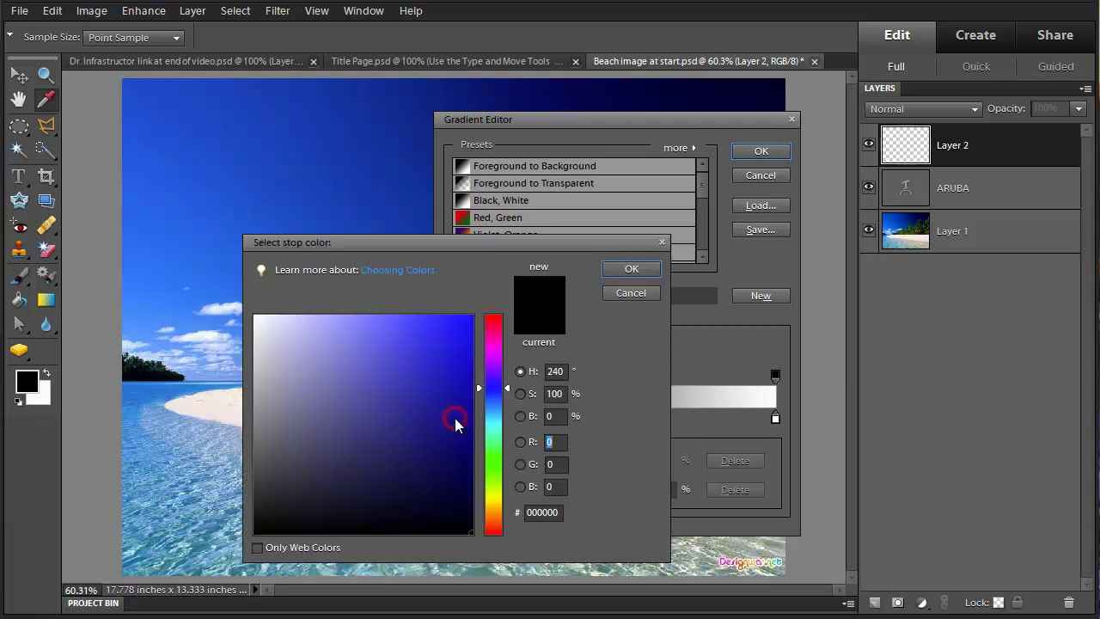
pyautogui.moveTo(507, 389); pyautogui.dragTo(508, 508)
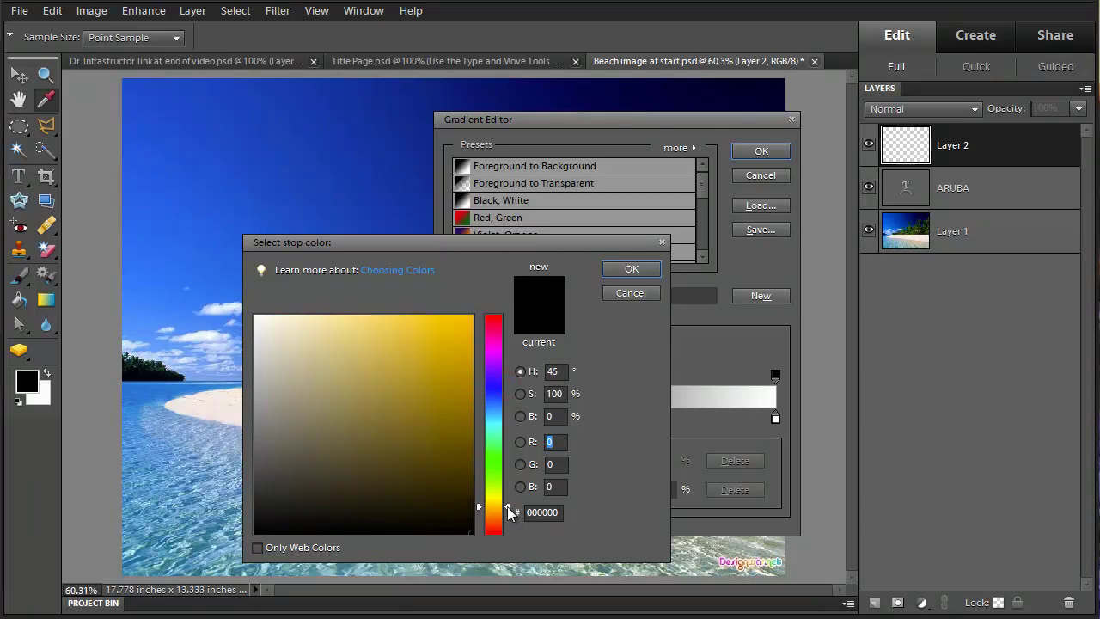
pyautogui.click(454, 328)
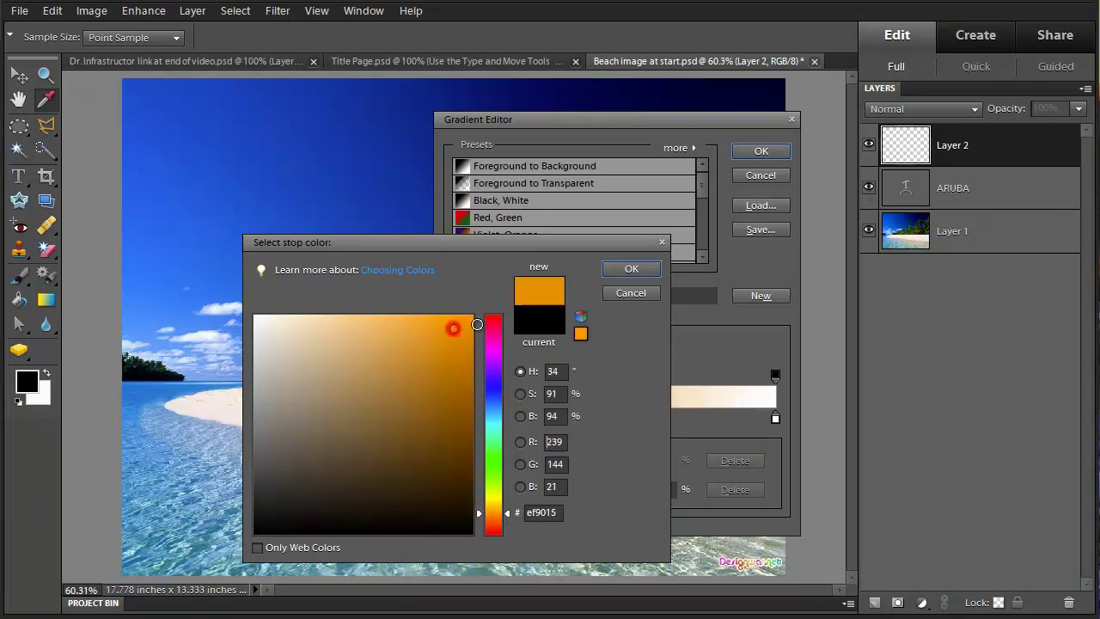
pyautogui.click(638, 270)
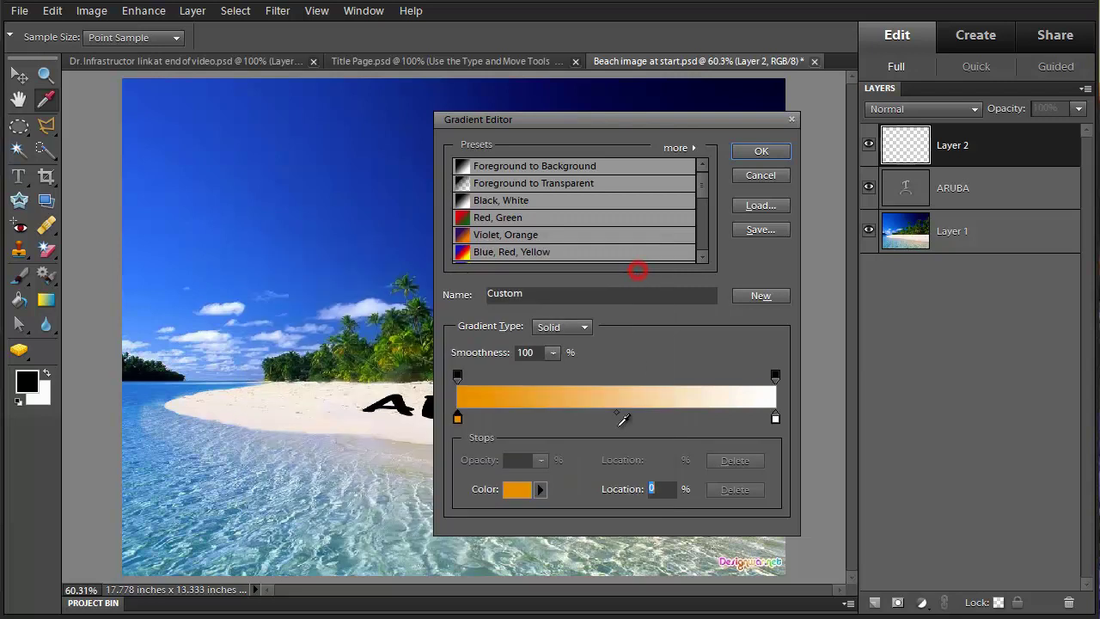
# Step: Change the gradient's white end stop to golden orange
pyautogui.doubleClick(774, 418)
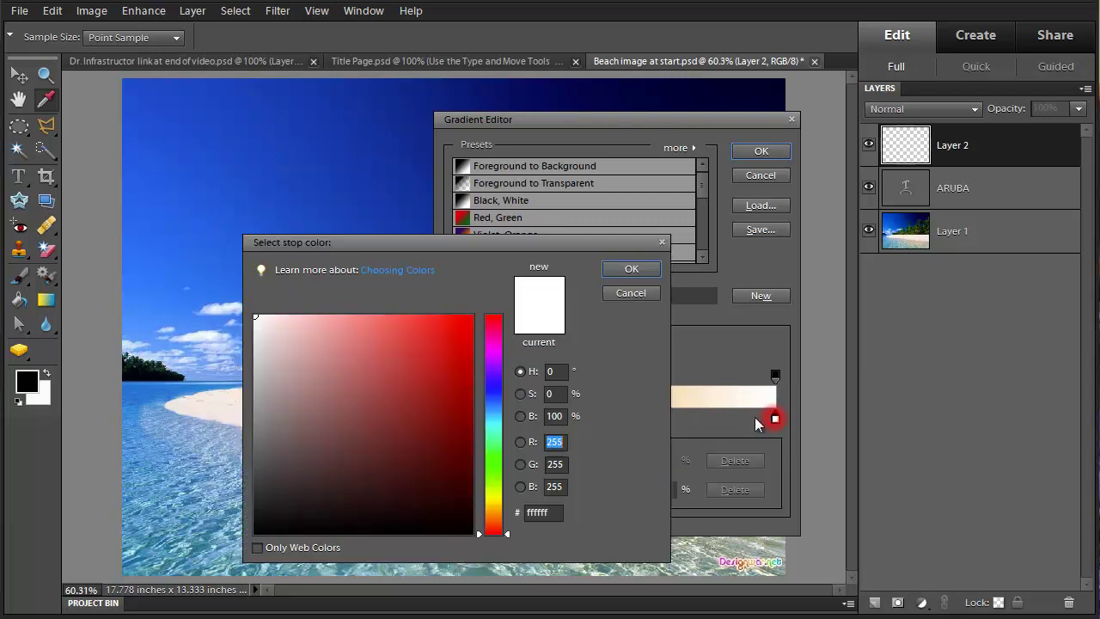
pyautogui.click(495, 506)
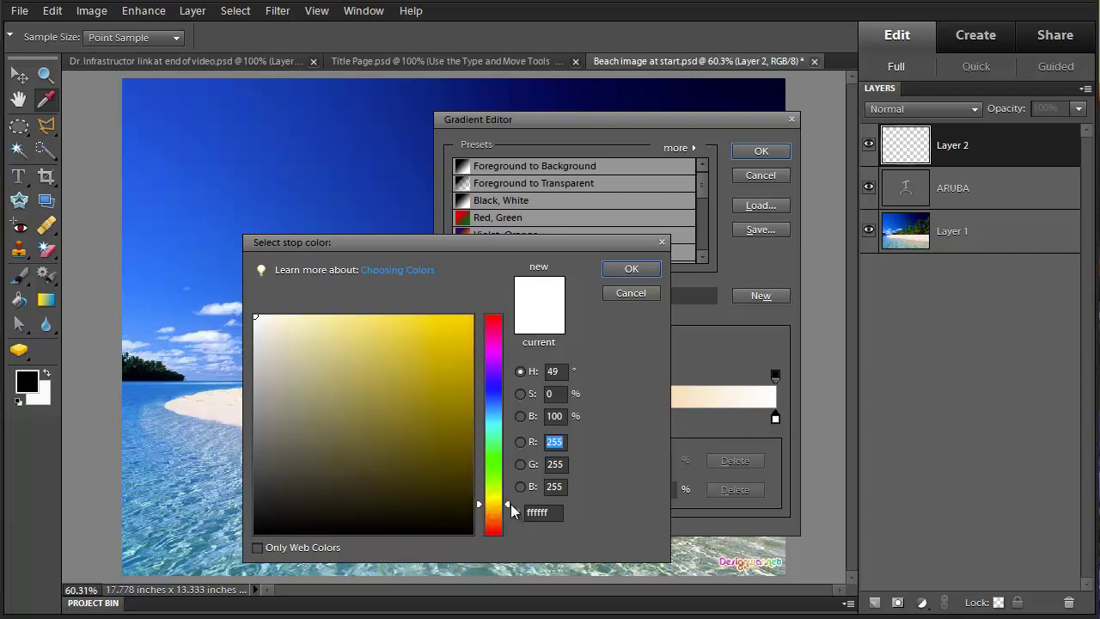
pyautogui.moveTo(508, 502); pyautogui.dragTo(508, 508)
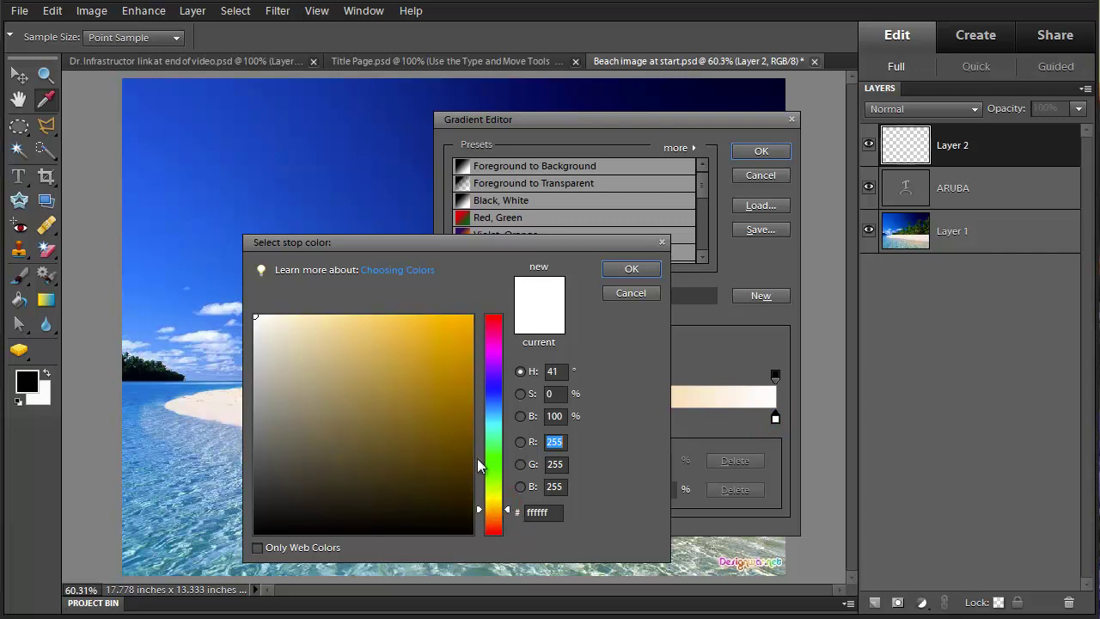
pyautogui.click(465, 326)
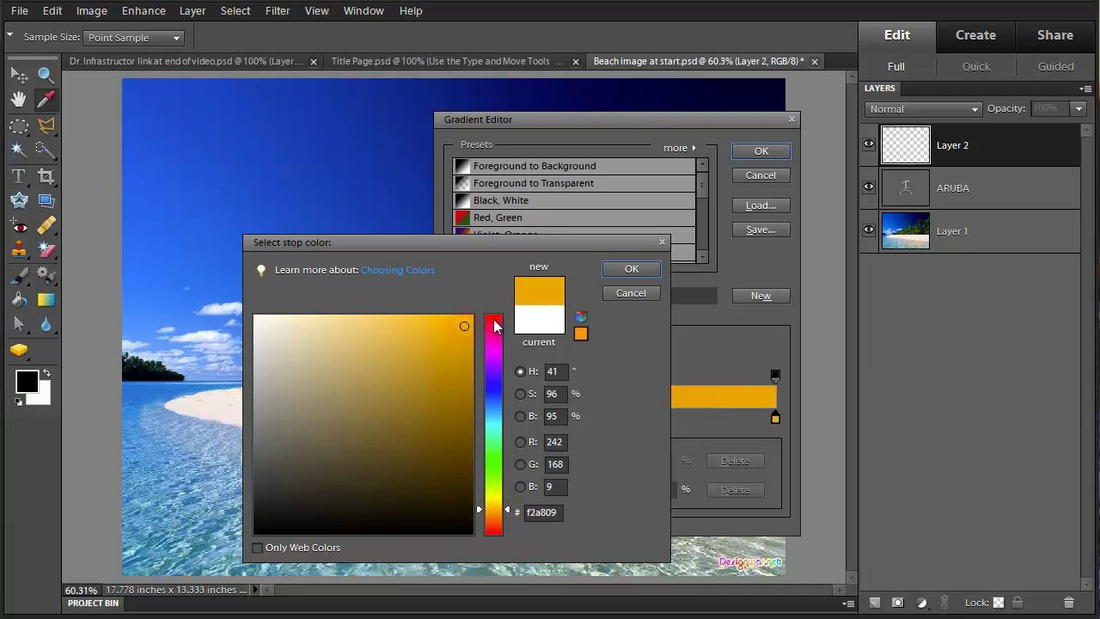
pyautogui.moveTo(509, 513); pyautogui.dragTo(505, 509)
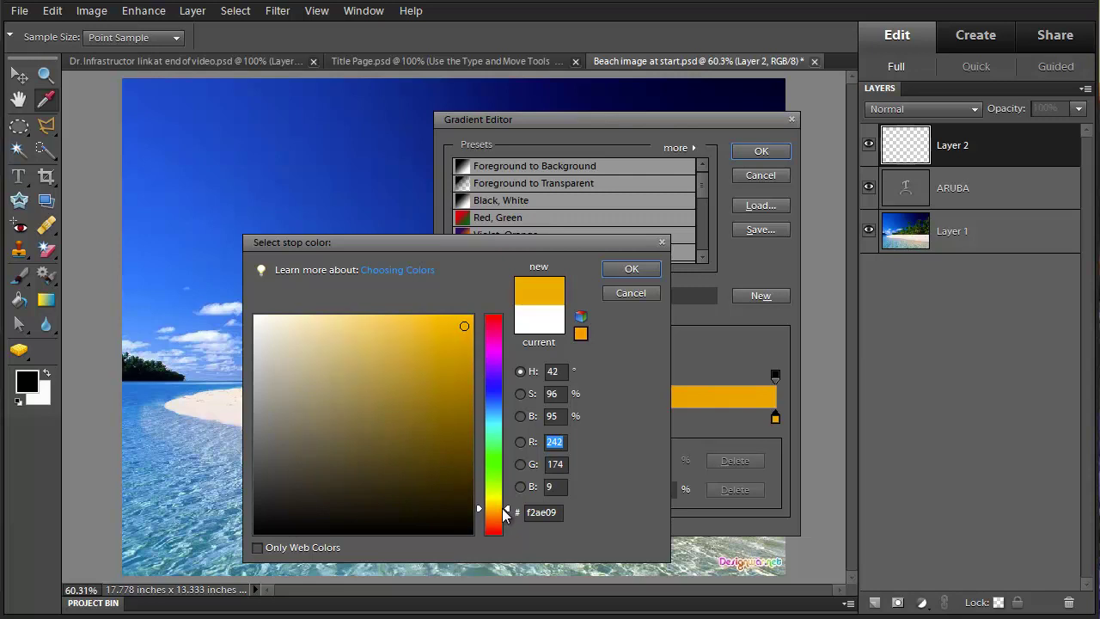
pyautogui.click(463, 324)
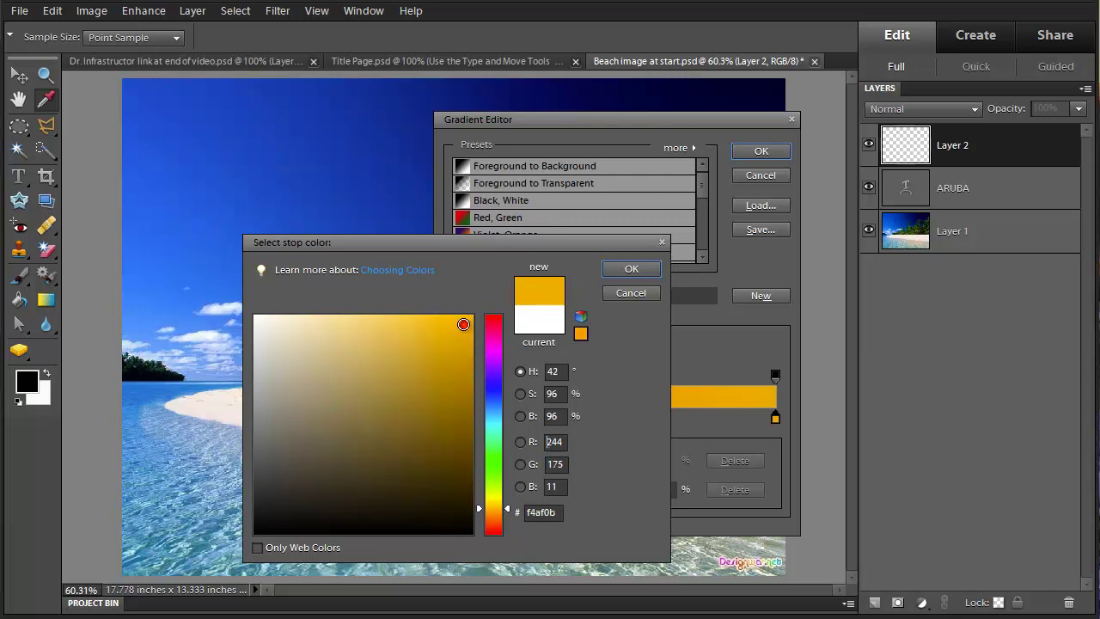
pyautogui.click(628, 270)
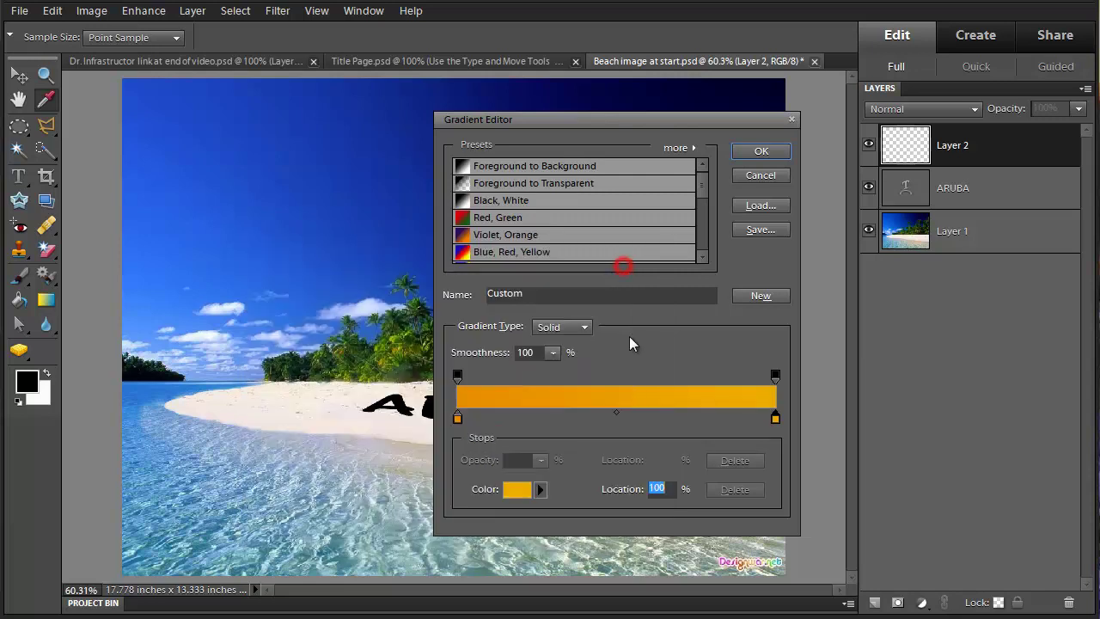
pyautogui.click(617, 411)
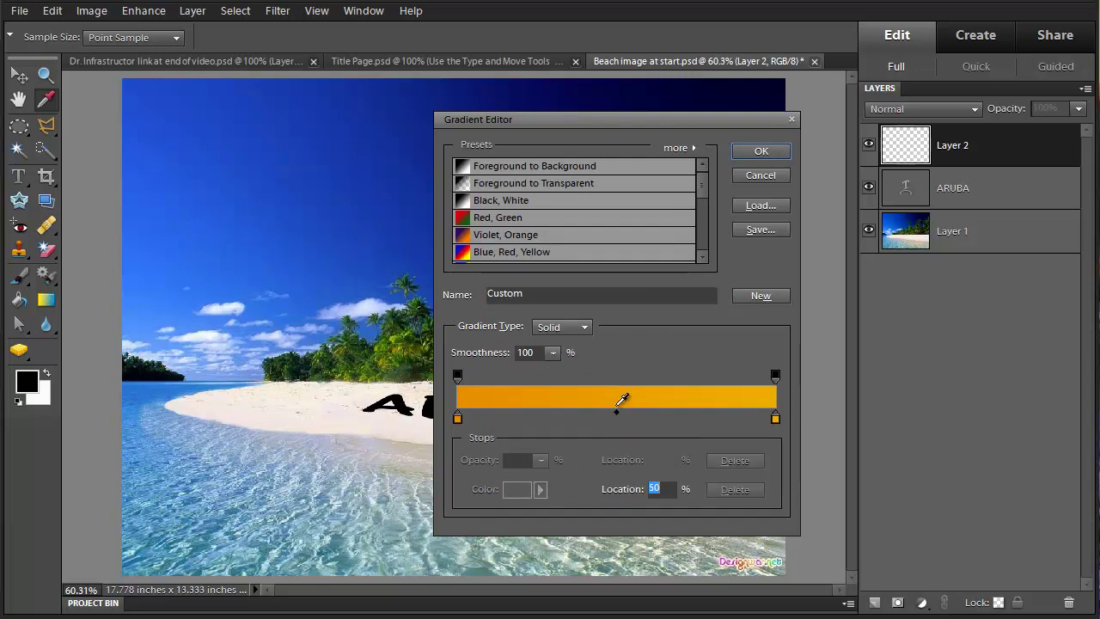
# Step: Add a green middle stop and an aqua stop to the gradient
pyautogui.click(617, 418)
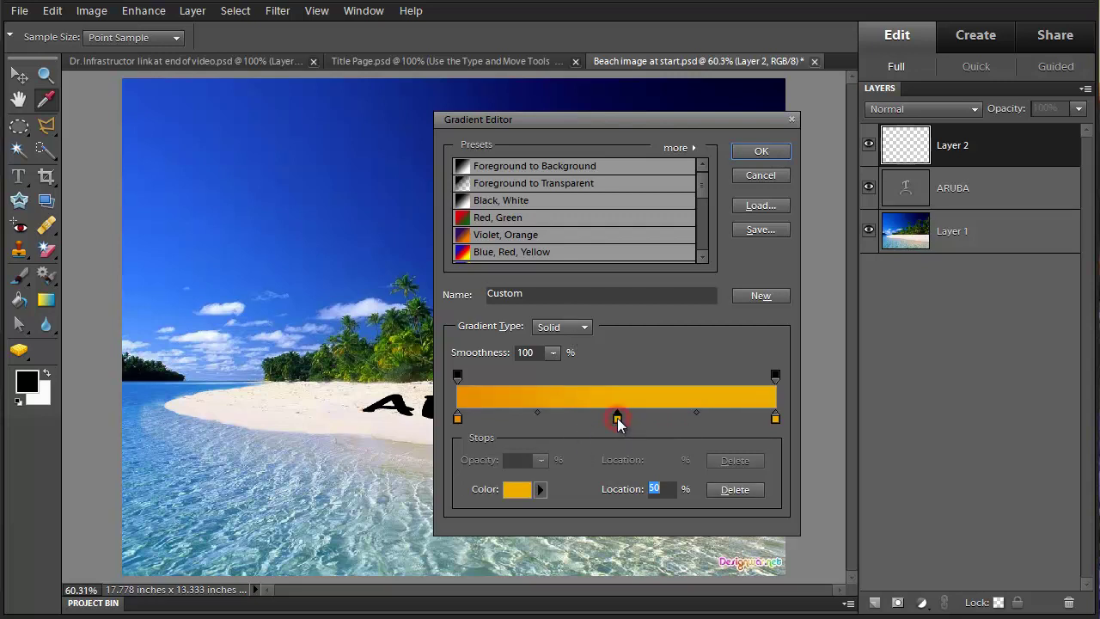
pyautogui.doubleClick(617, 418)
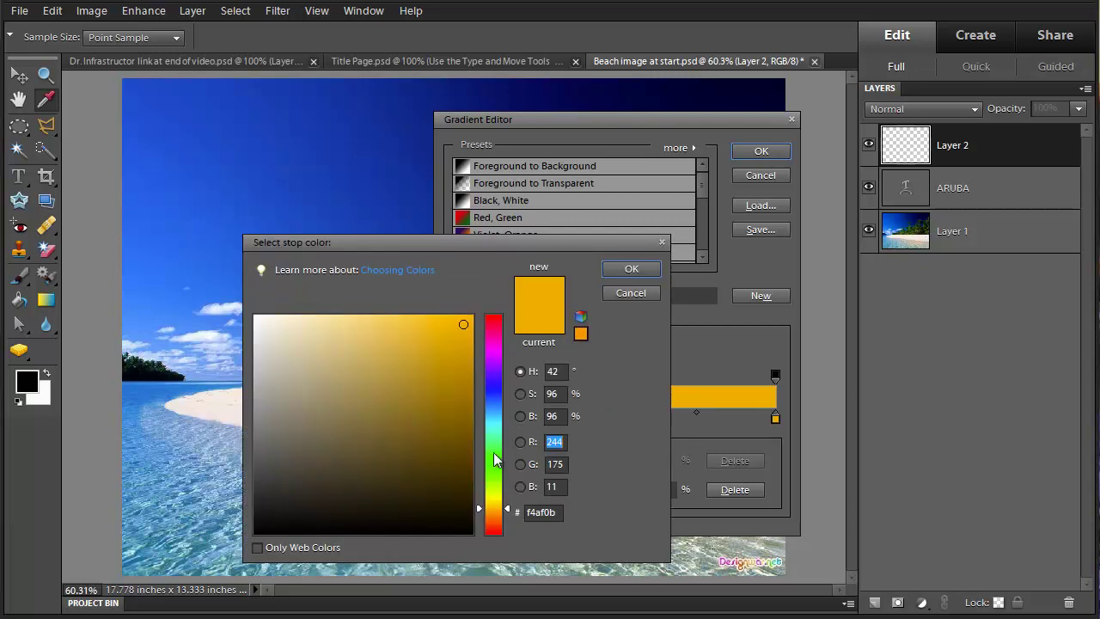
pyautogui.moveTo(506, 509); pyautogui.dragTo(503, 458)
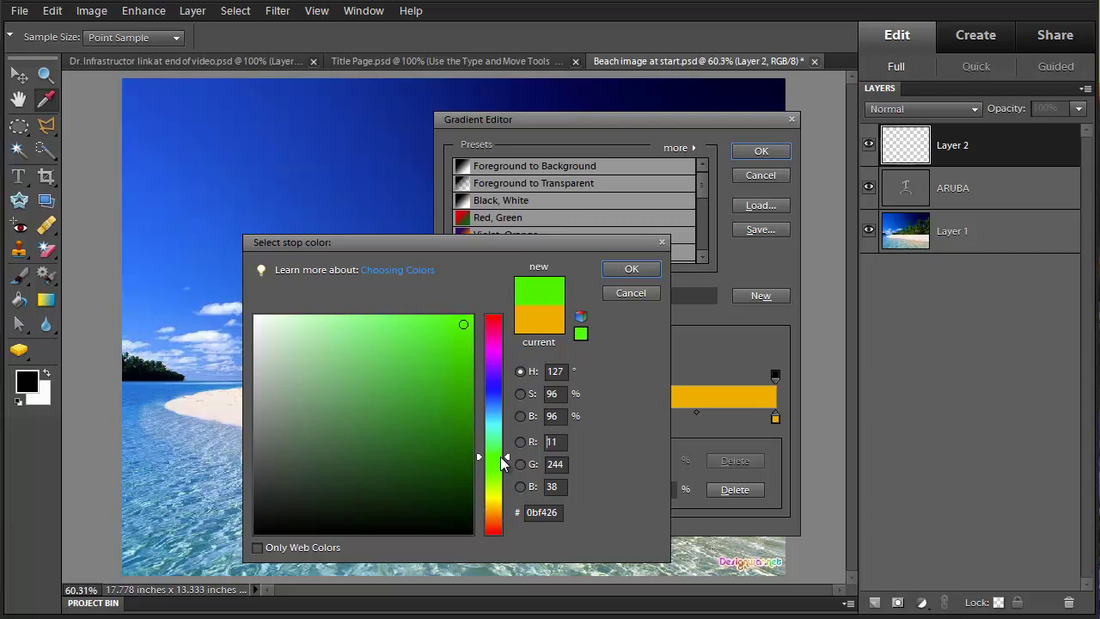
pyautogui.click(627, 268)
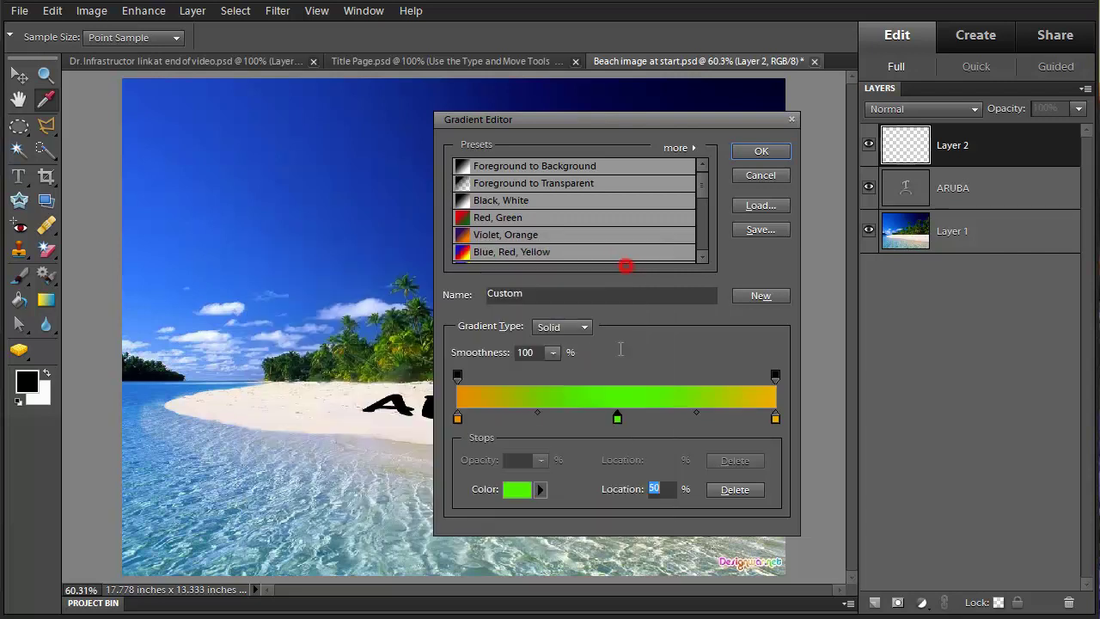
pyautogui.click(549, 417)
pyautogui.doubleClick(548, 417)
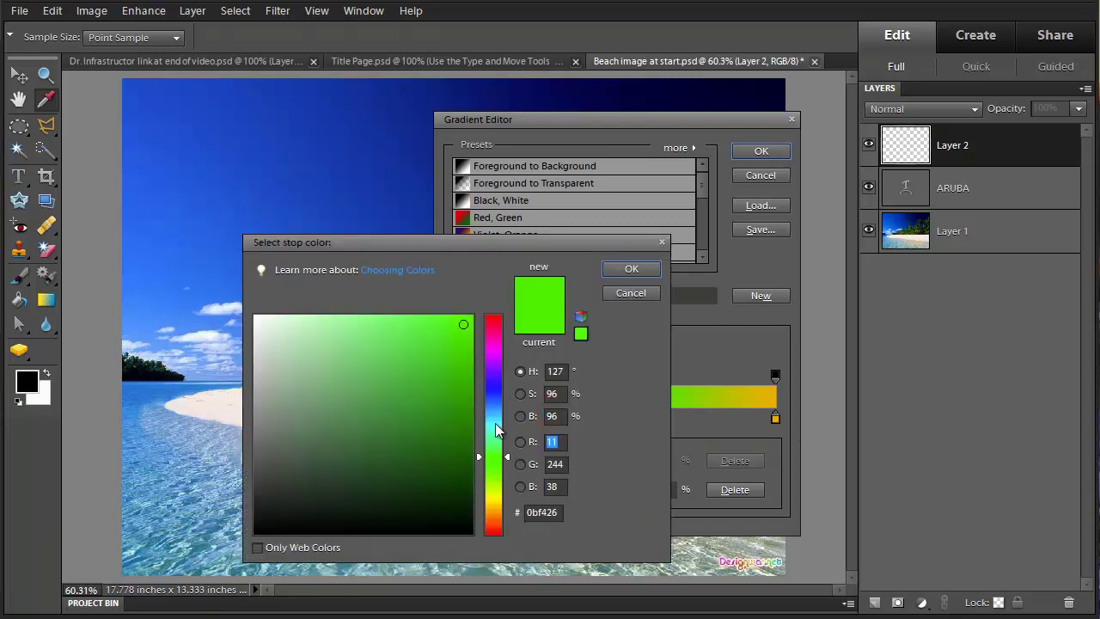
pyautogui.moveTo(506, 456); pyautogui.dragTo(505, 424)
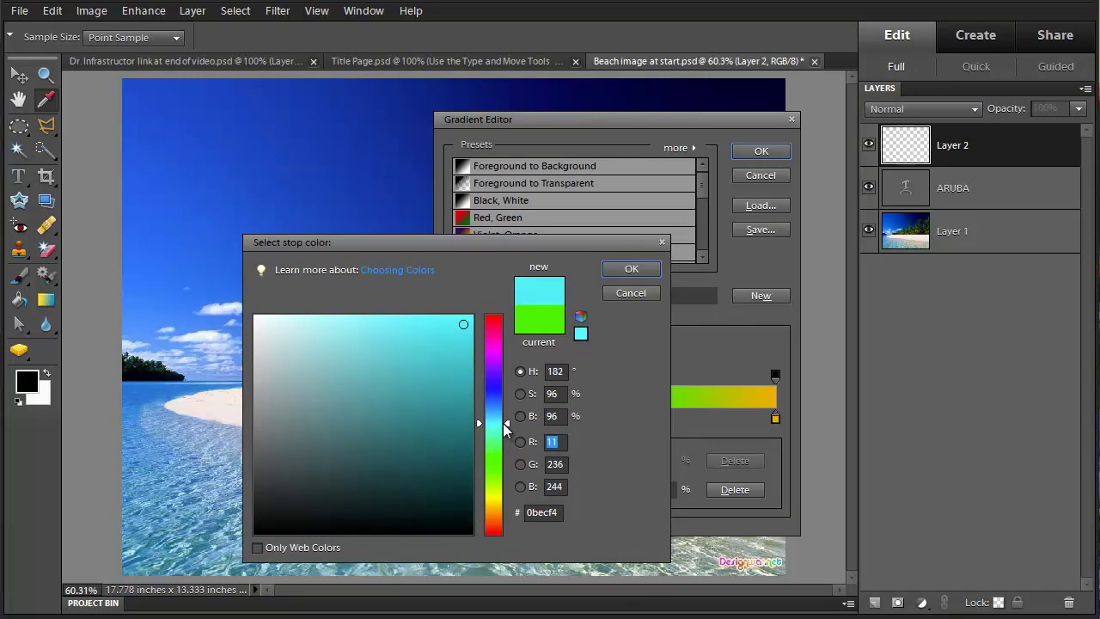
pyautogui.click(630, 269)
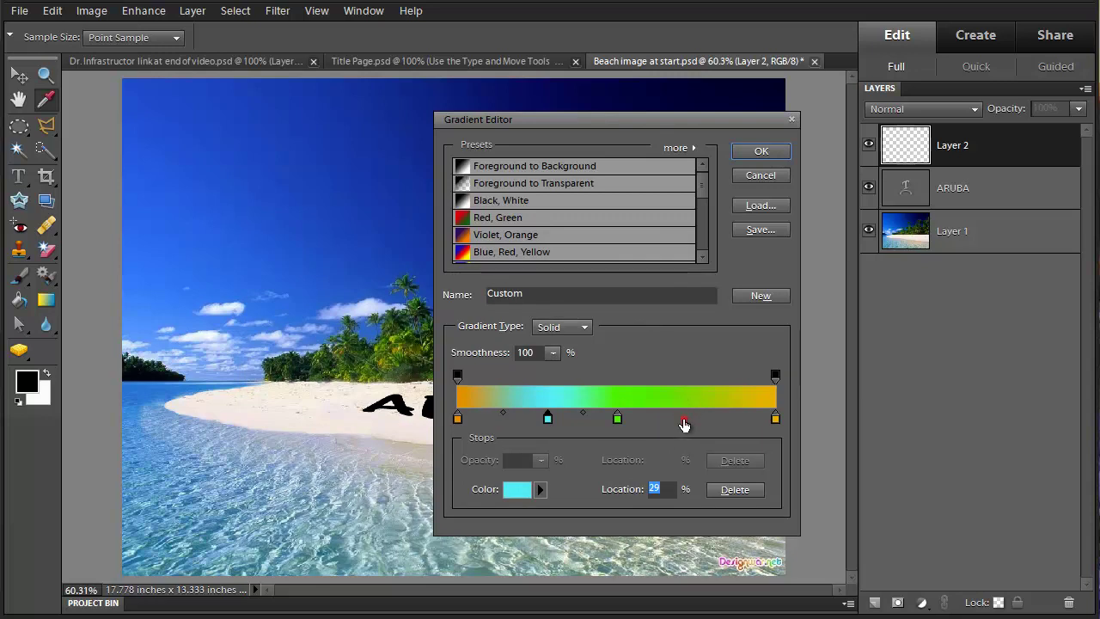
# Step: Recolour the 71% stop and the cyan stop to mint
pyautogui.doubleClick(684, 420)
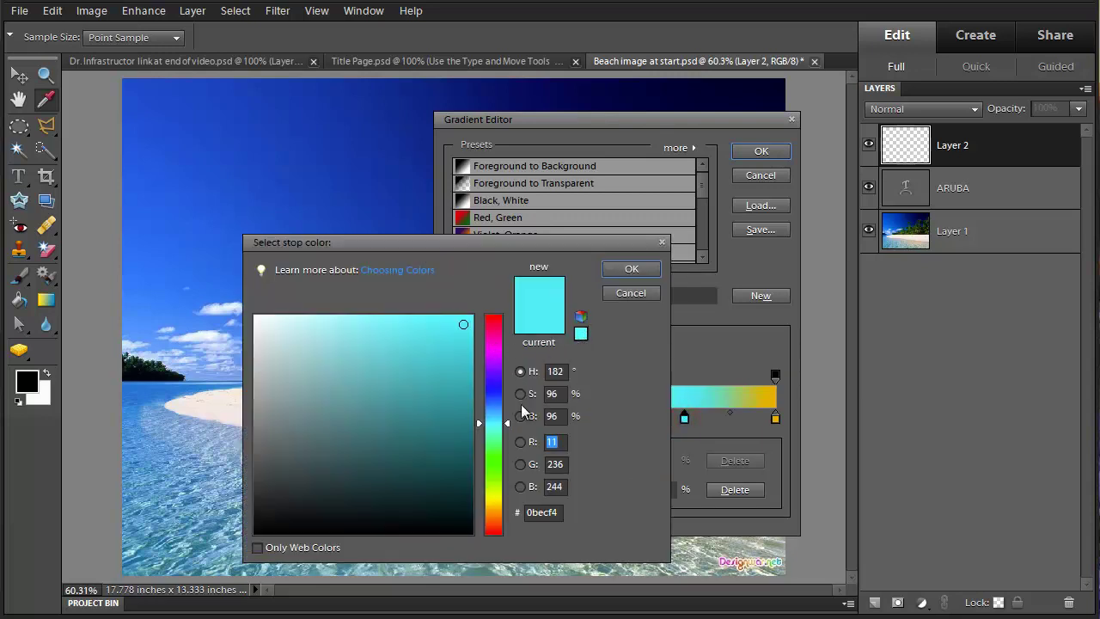
pyautogui.moveTo(505, 422); pyautogui.dragTo(507, 433)
pyautogui.click(612, 266)
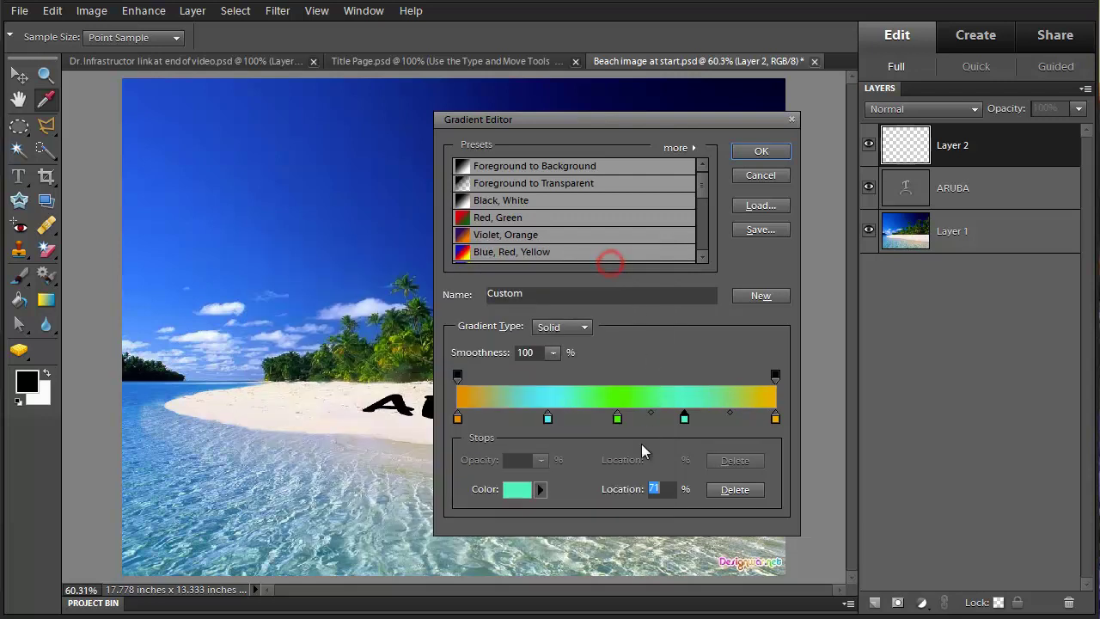
pyautogui.doubleClick(550, 418)
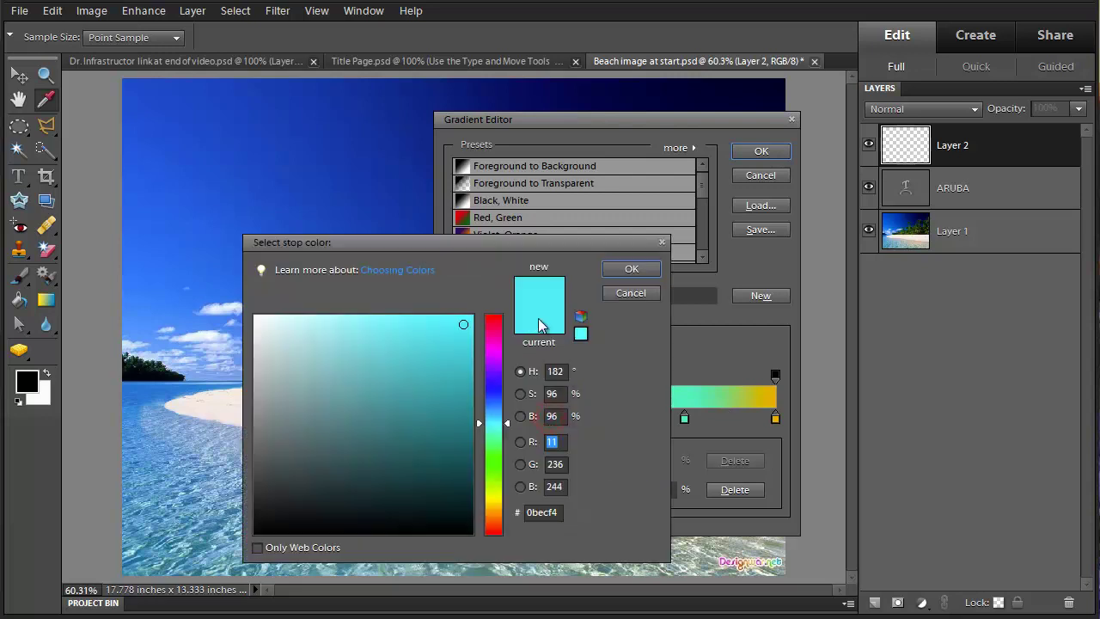
pyautogui.moveTo(506, 423); pyautogui.dragTo(508, 431)
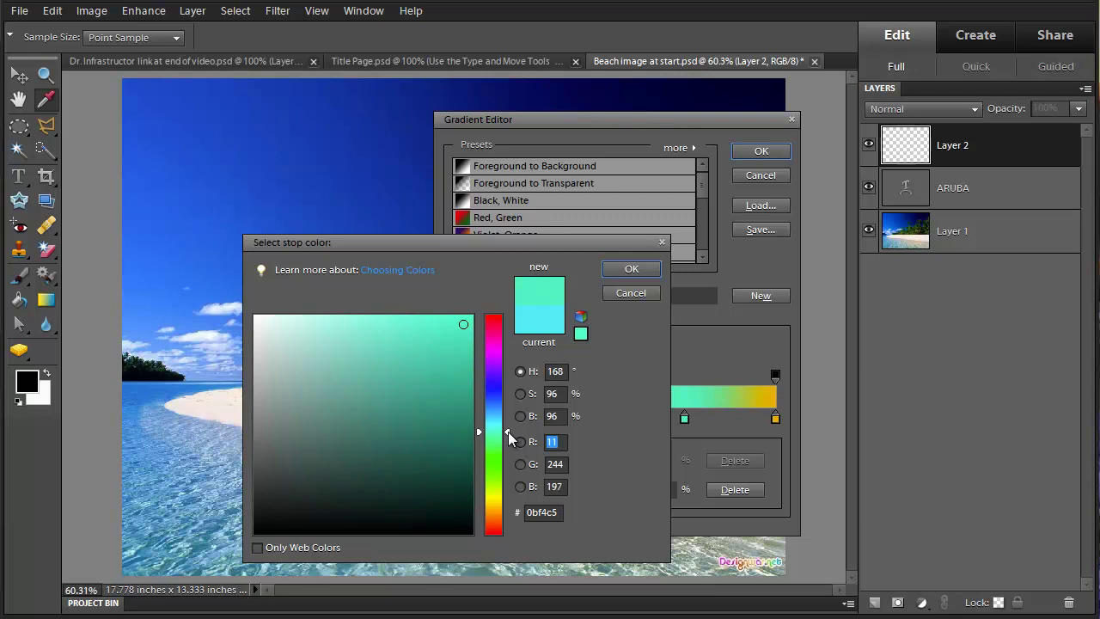
pyautogui.click(630, 269)
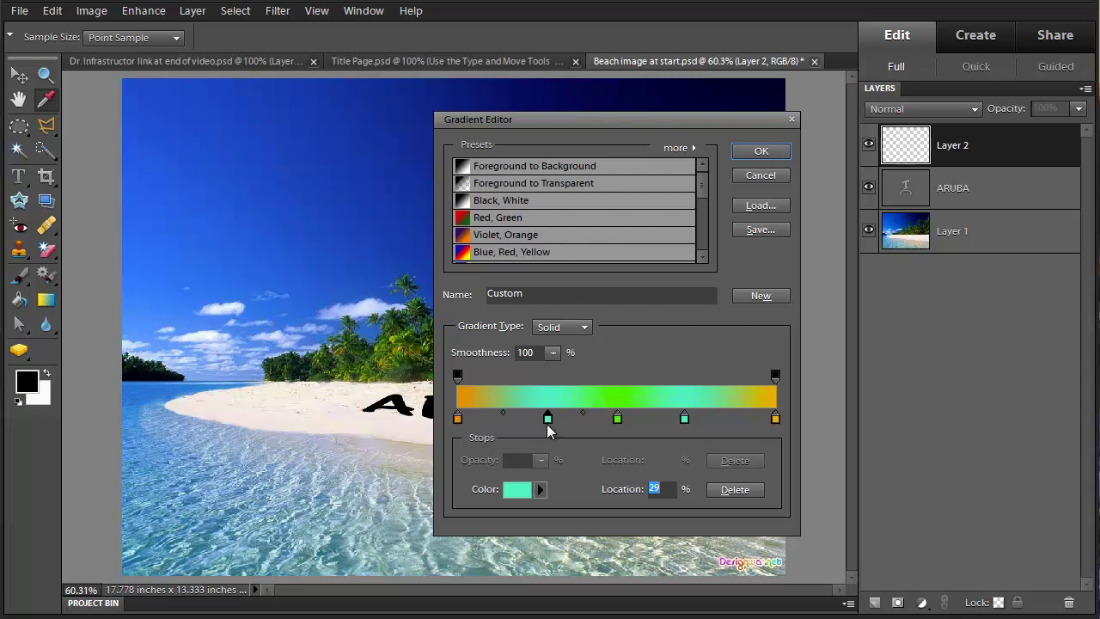
# Step: Position the mint stops at 30% and 70% and accept the gradient
pyautogui.moveTo(547, 418); pyautogui.dragTo(558, 422)
pyautogui.click(685, 419)
pyautogui.moveTo(685, 419); pyautogui.dragTo(680, 419)
pyautogui.click(761, 151)
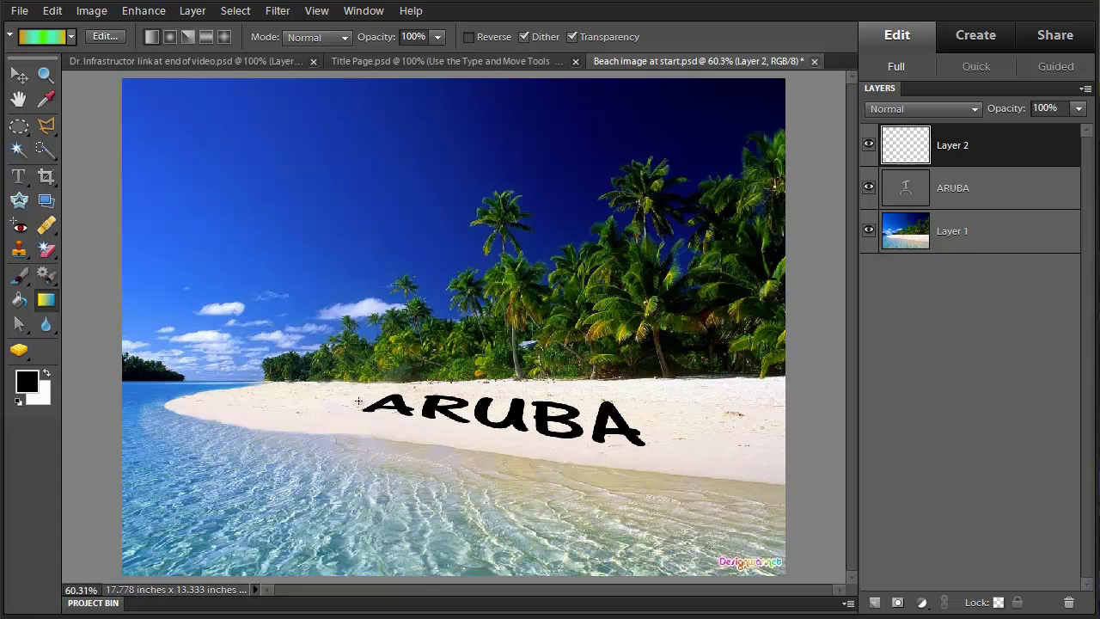
# Step: Draw the gradient across Layer 2 and clip it to the ARUBA layer
pyautogui.moveTo(354, 399); pyautogui.dragTo(491, 398)
pyautogui.moveTo(583, 411); pyautogui.dragTo(657, 423)
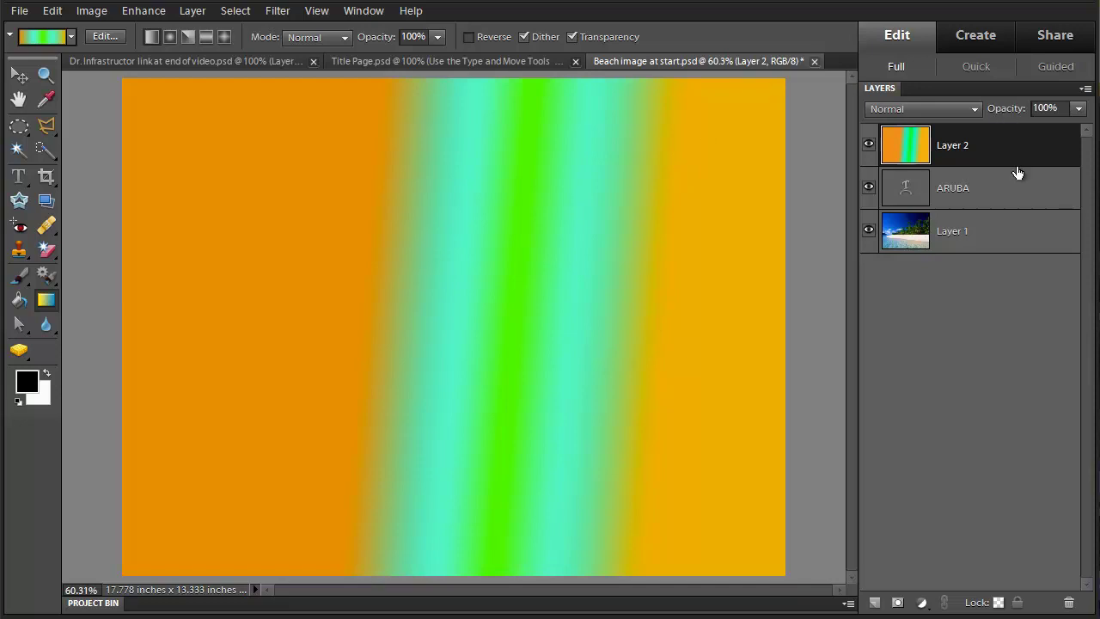
pyautogui.moveTo(1006, 164); pyautogui.dragTo(1017, 164)
pyautogui.keyDown('alt'); pyautogui.click(1016, 163); pyautogui.keyUp('alt')
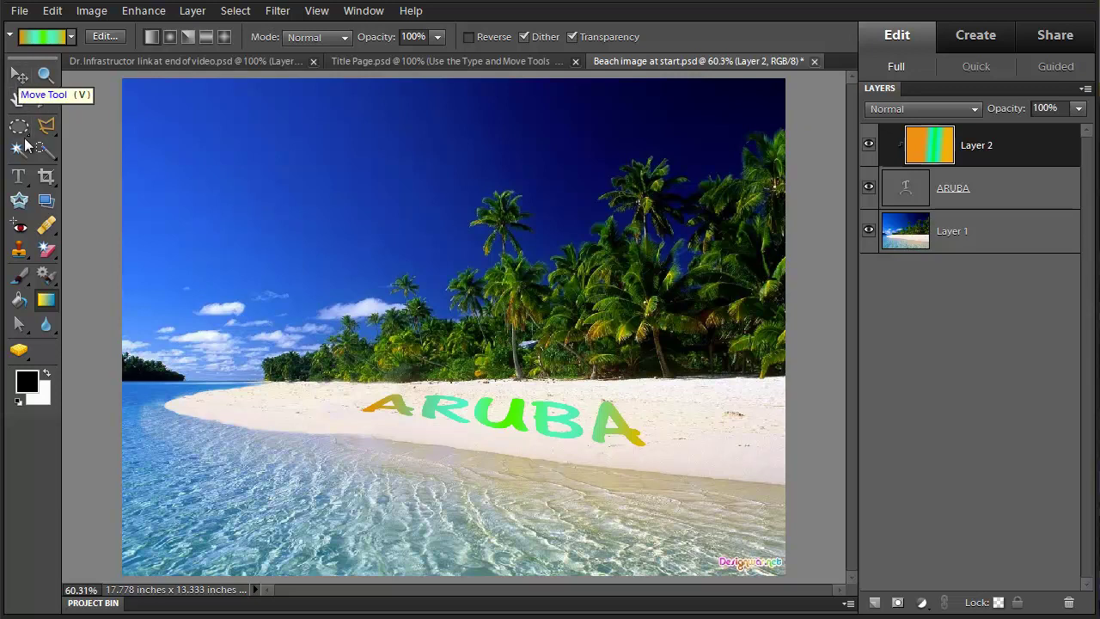
# Step: Apply the Wacky Metallic layer style to the ARUBA text
pyautogui.click(19, 177)
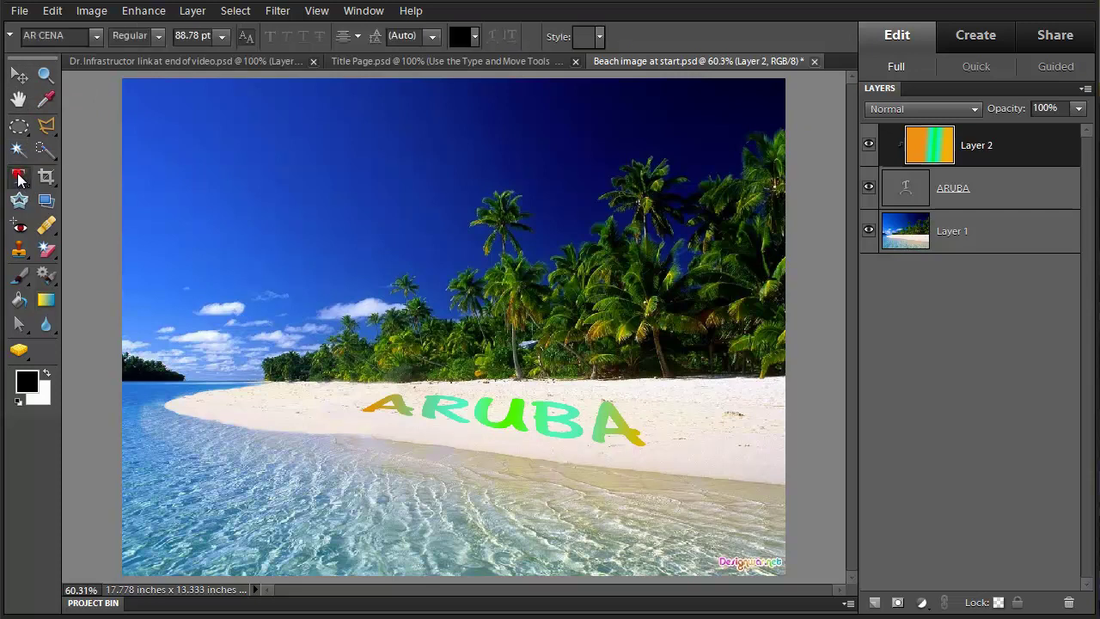
pyautogui.moveTo(370, 403)
pyautogui.mouseDown()
pyautogui.moveTo(560, 406)
pyautogui.moveTo(649, 425)
pyautogui.mouseUp()
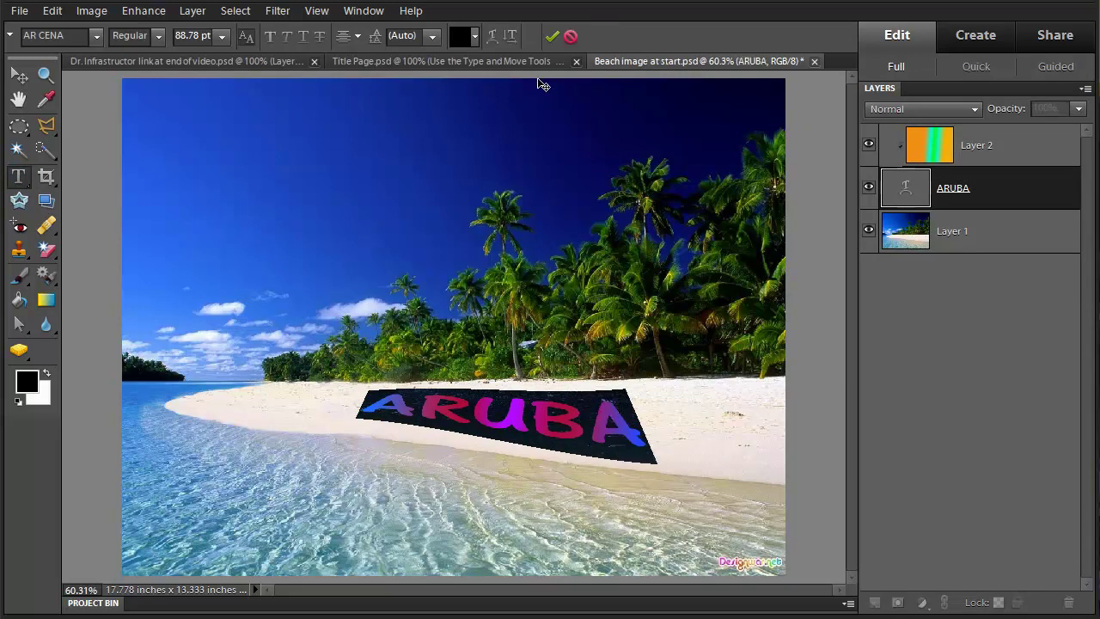
pyautogui.click(552, 38)
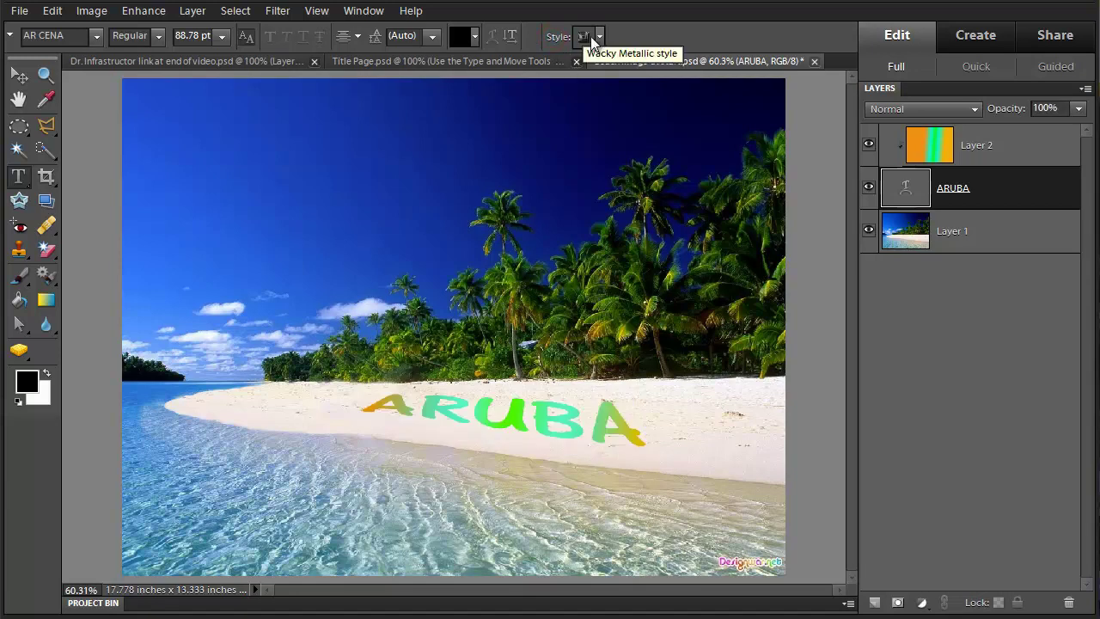
pyautogui.click(583, 37)
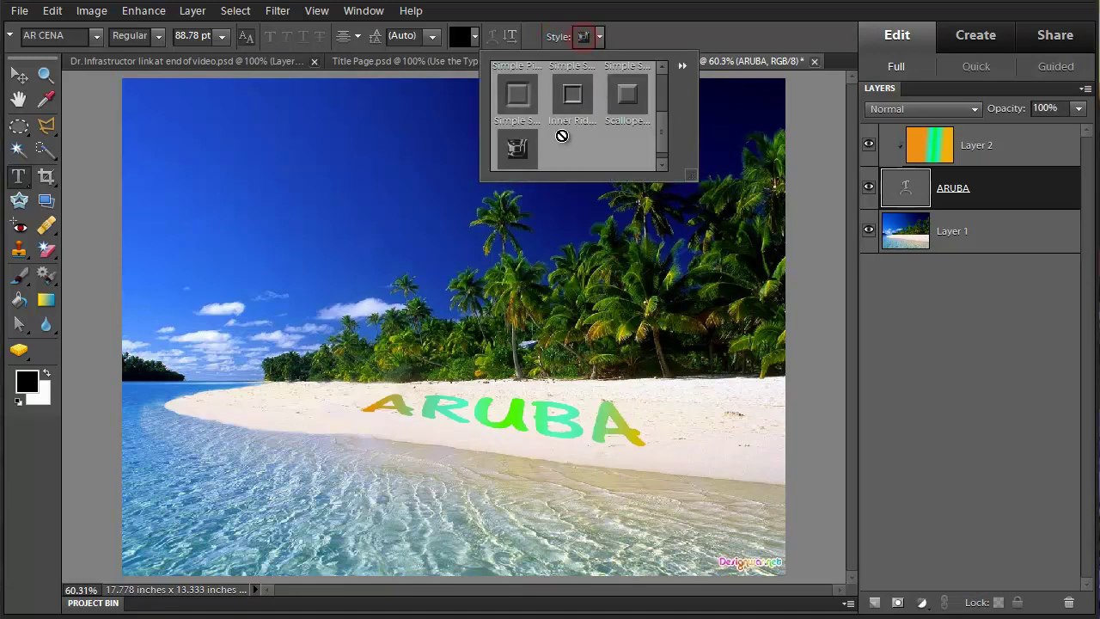
pyautogui.click(516, 149)
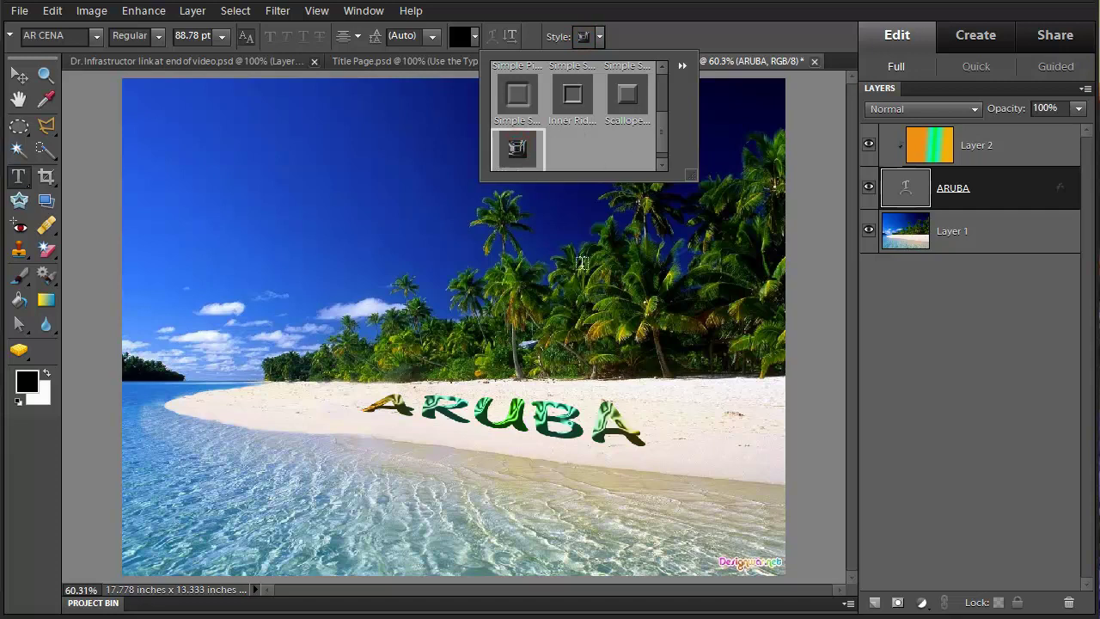
pyautogui.click(644, 393)
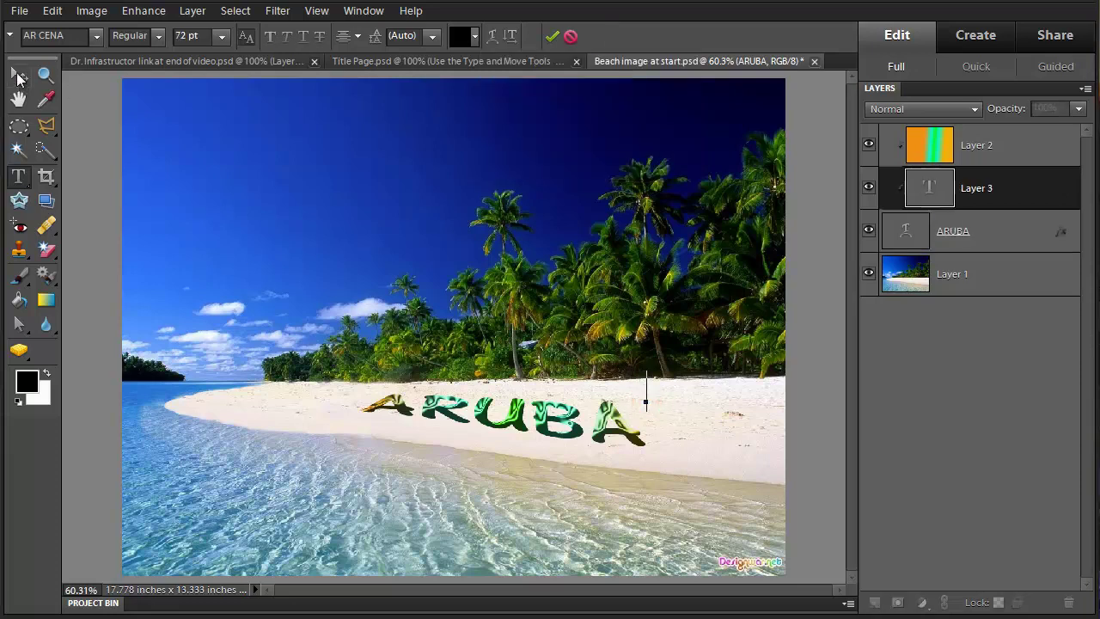
# Step: Scale ARUBA up to about 118% and shift it slightly down-right
pyautogui.click(19, 76)
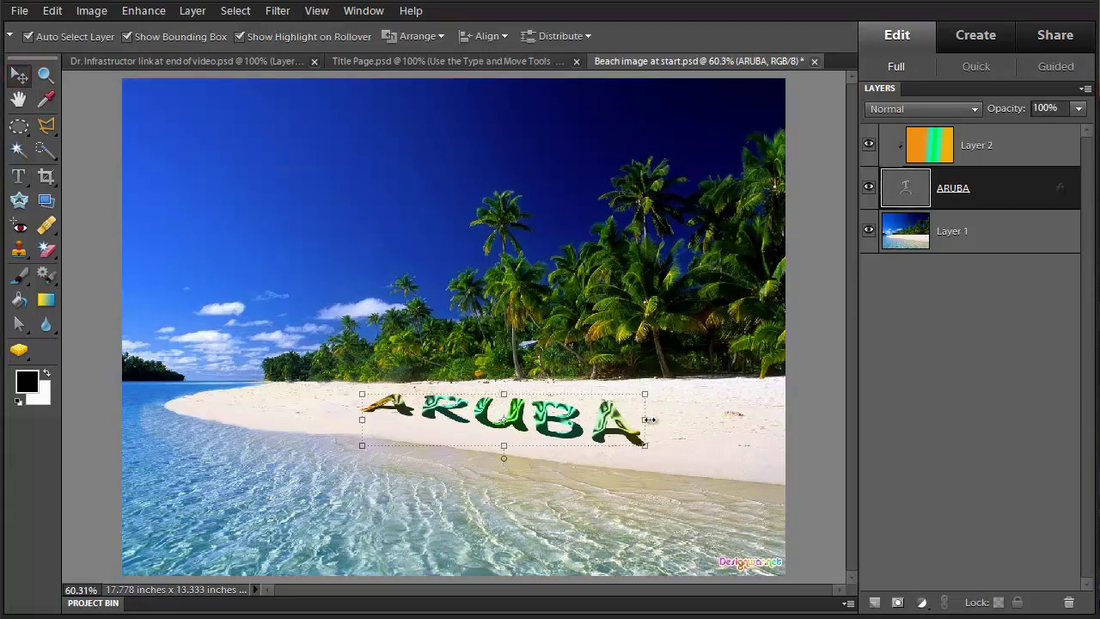
pyautogui.moveTo(646, 421); pyautogui.dragTo(506, 421)
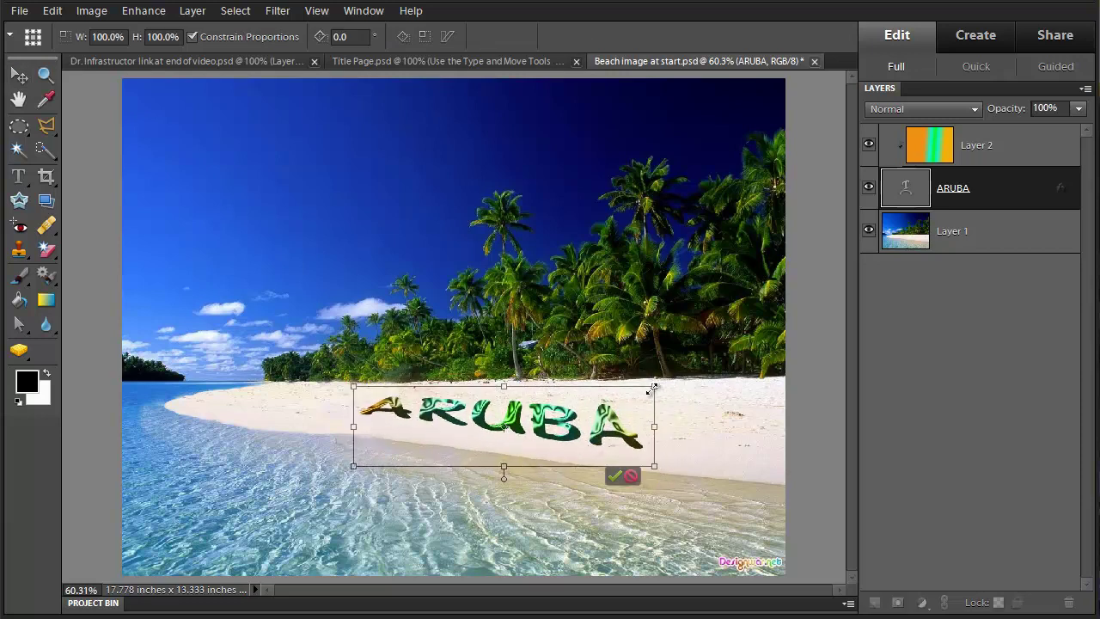
pyautogui.moveTo(654, 386); pyautogui.dragTo(709, 391)
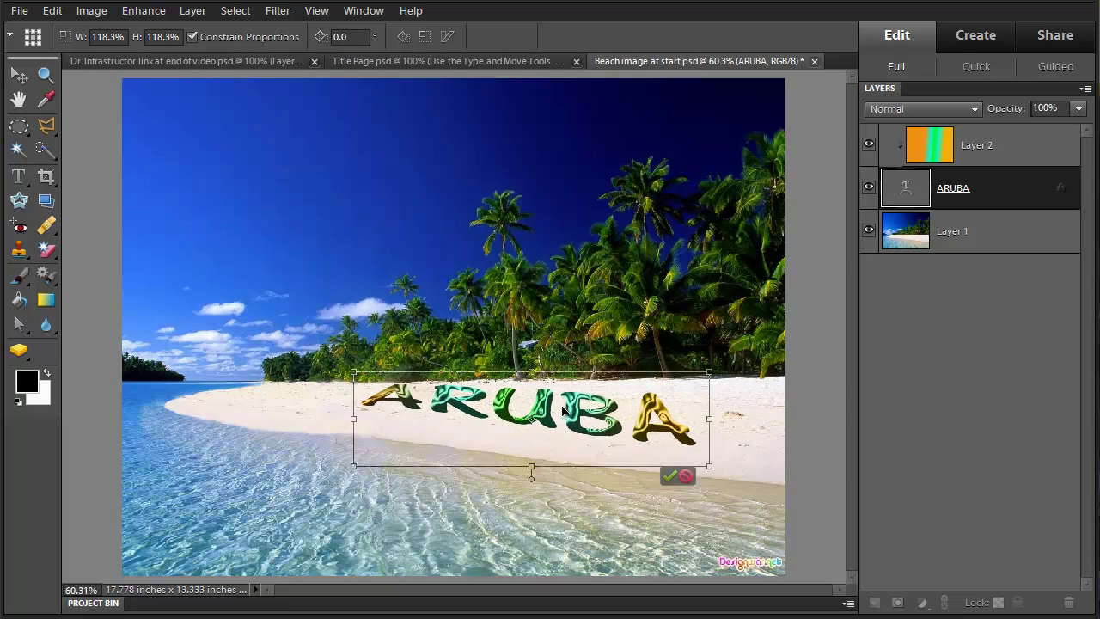
pyautogui.moveTo(563, 408)
pyautogui.mouseDown()
pyautogui.moveTo(573, 418)
pyautogui.moveTo(559, 416)
pyautogui.mouseUp()
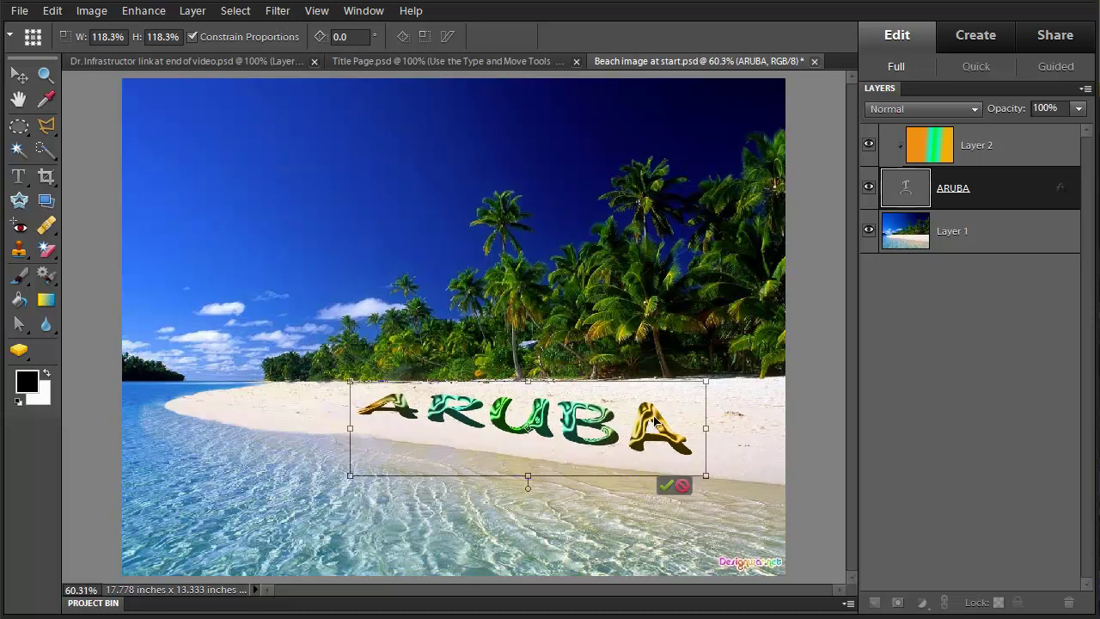
# Step: Commit the earlier resize and reselect the ARUBA text layer
pyautogui.click(666, 486)
pyautogui.click(731, 418)
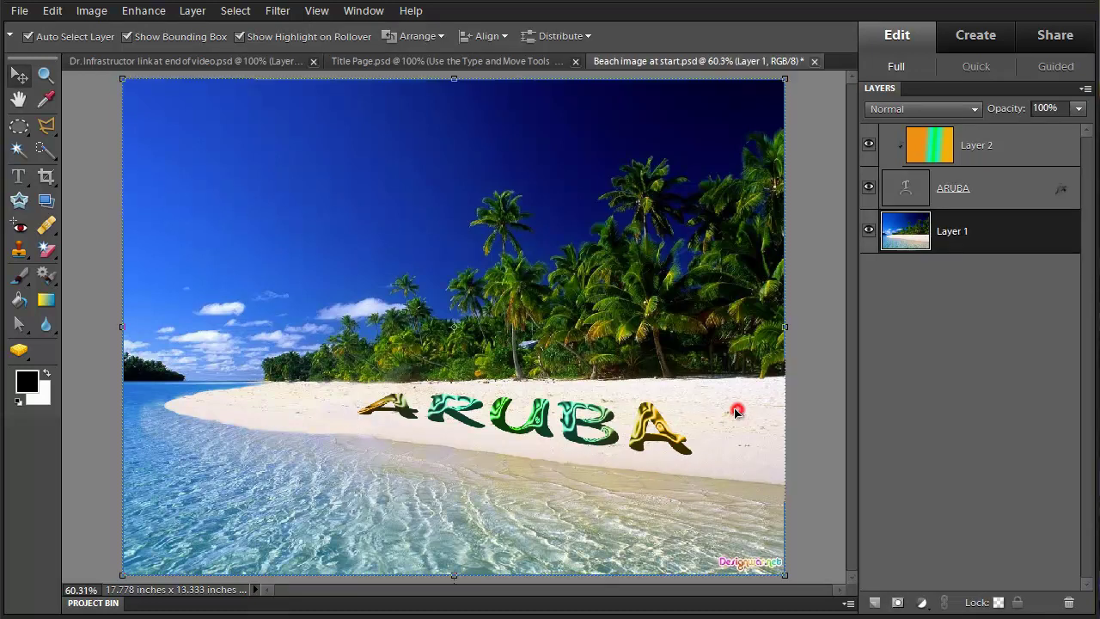
pyautogui.click(1017, 192)
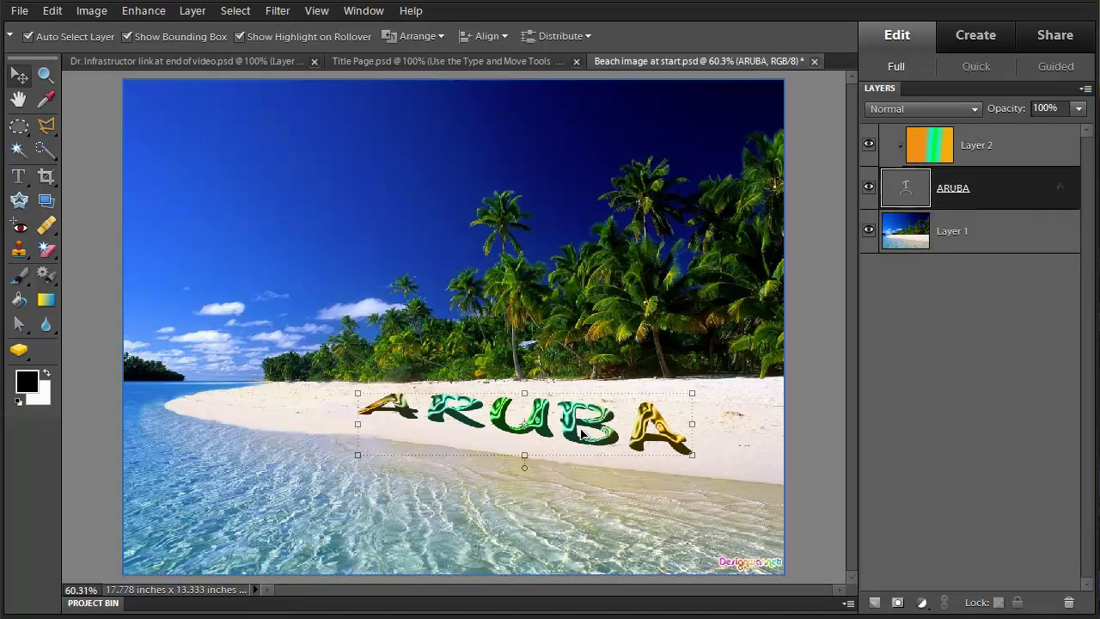
# Step: Stretch ARUBA about 124% taller, tilt it slightly, and apply the transform
pyautogui.click(526, 393)
pyautogui.moveTo(526, 393); pyautogui.dragTo(529, 385)
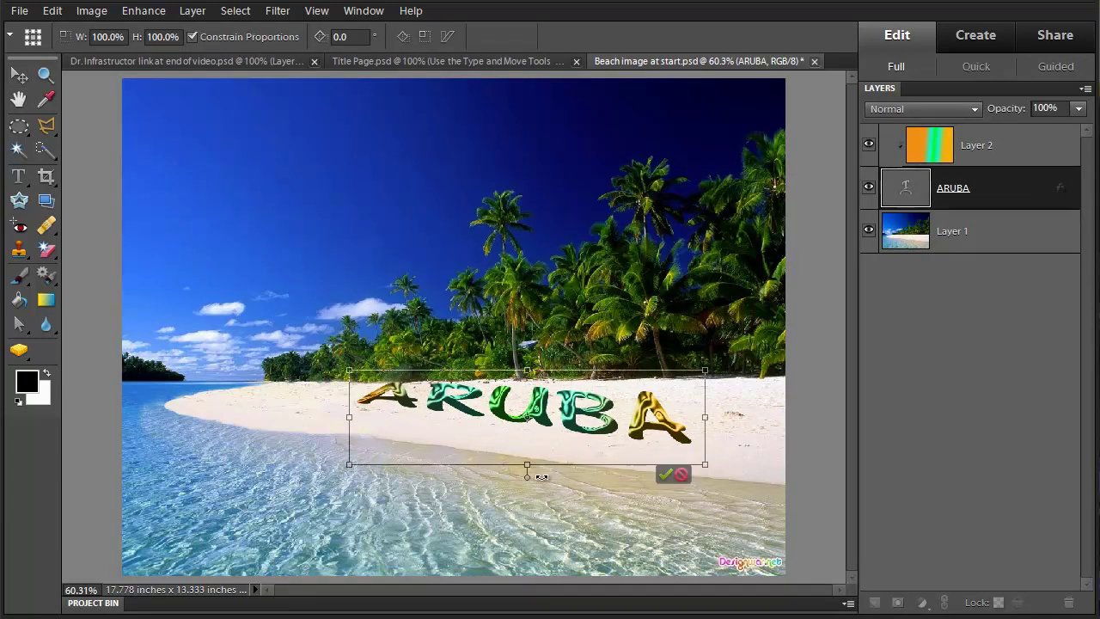
pyautogui.moveTo(527, 466); pyautogui.dragTo(517, 489)
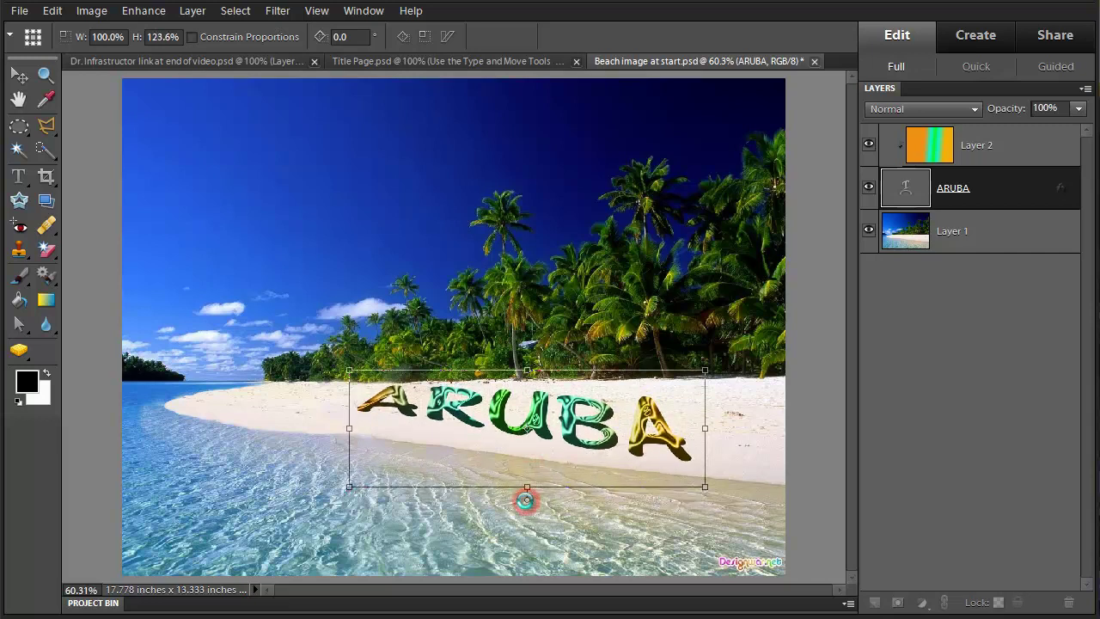
pyautogui.moveTo(527, 501); pyautogui.dragTo(530, 494)
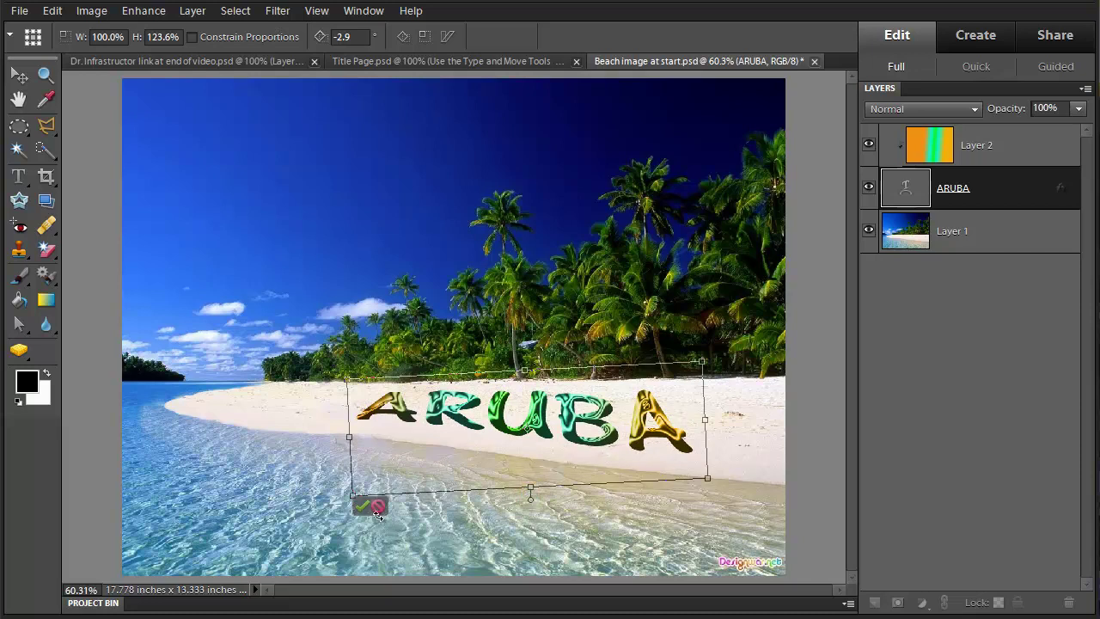
pyautogui.click(365, 507)
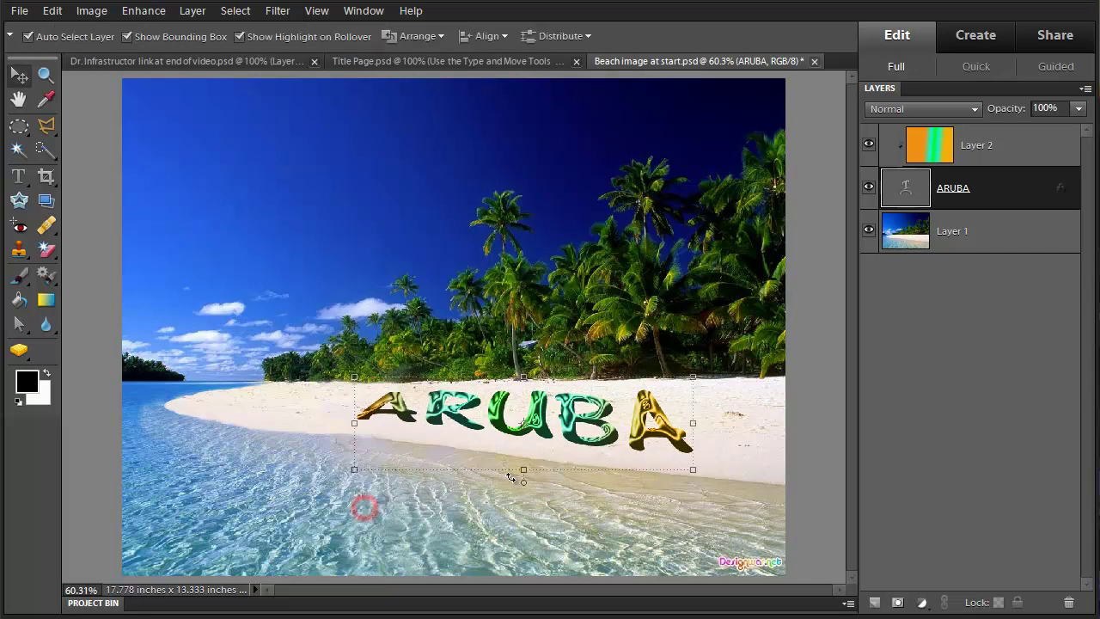
pyautogui.click(646, 464)
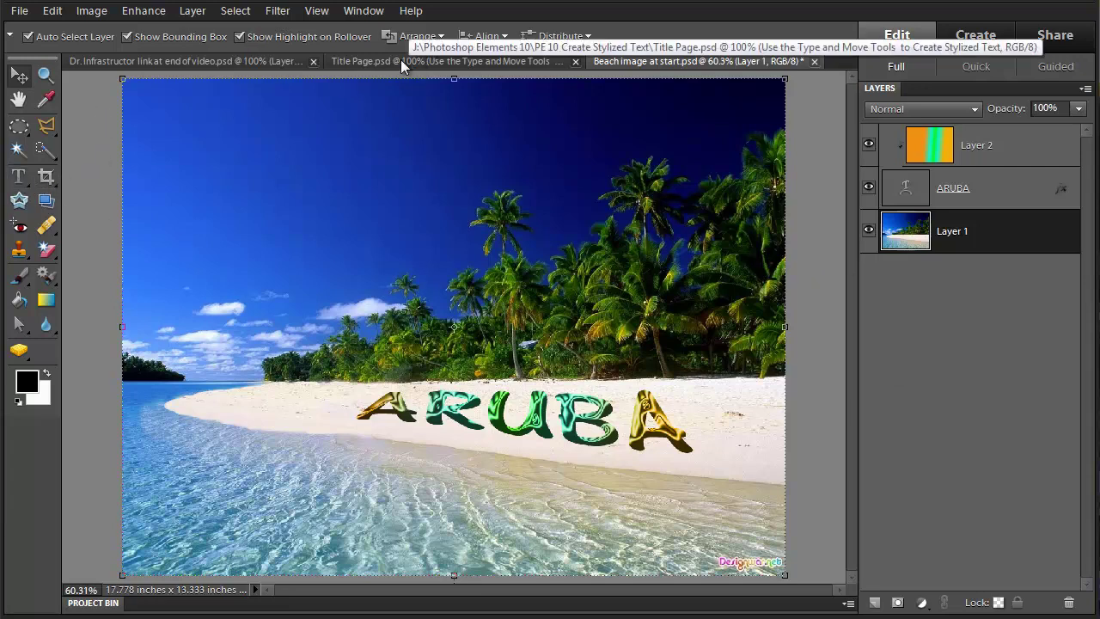
# Step: Switch to the 'Dr. Infrastructor link at end of video.psd' document
pyautogui.click(183, 60)
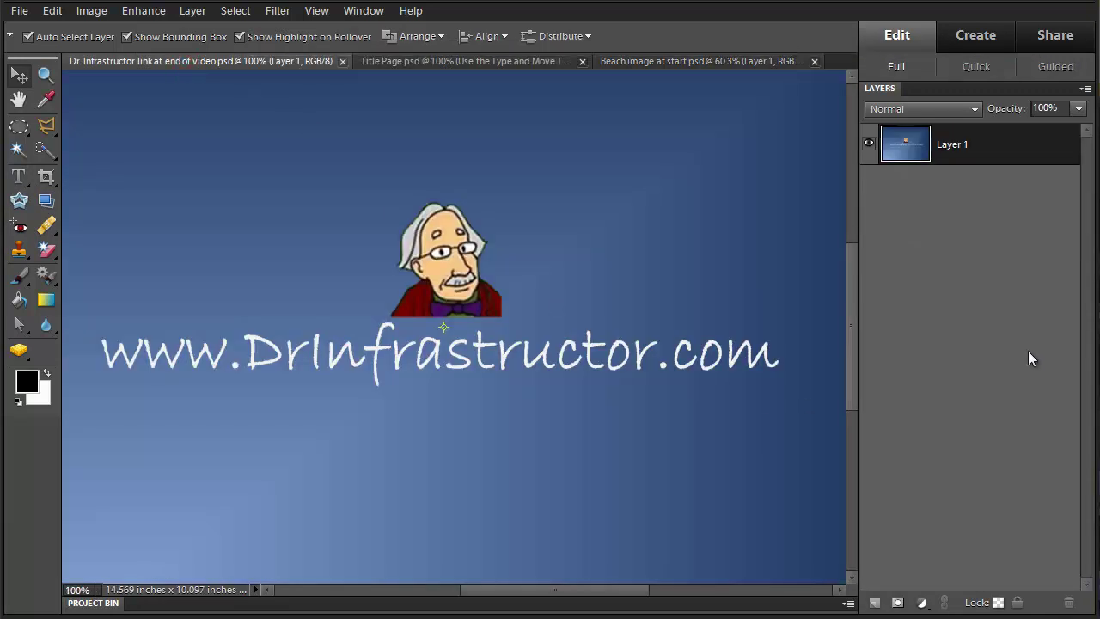